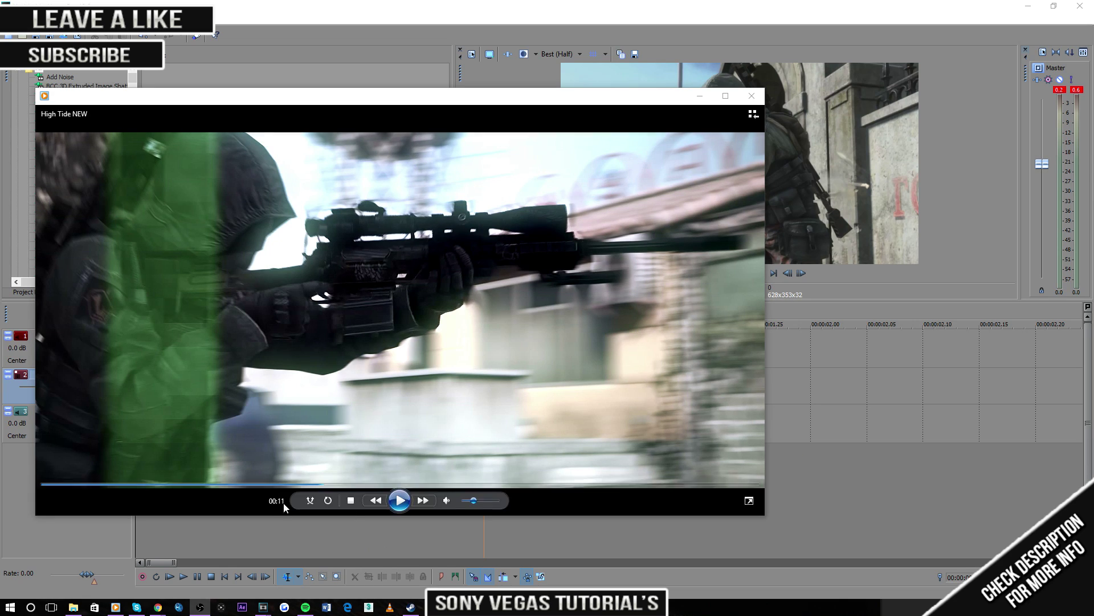
Play back the coloured bar section of the High Tide NEW example video around 00:11, replay it, and close the player.
{"action": "left_click", "coordinate": [293, 489]}
{"action": "left_click", "coordinate": [399, 501]}
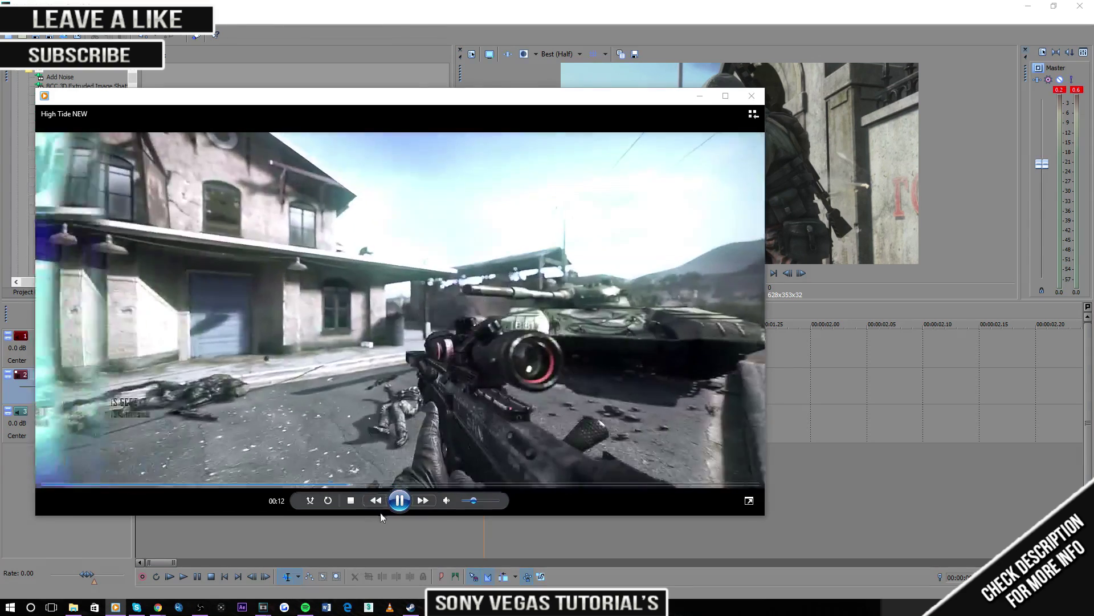
{"action": "left_click", "coordinate": [310, 485]}
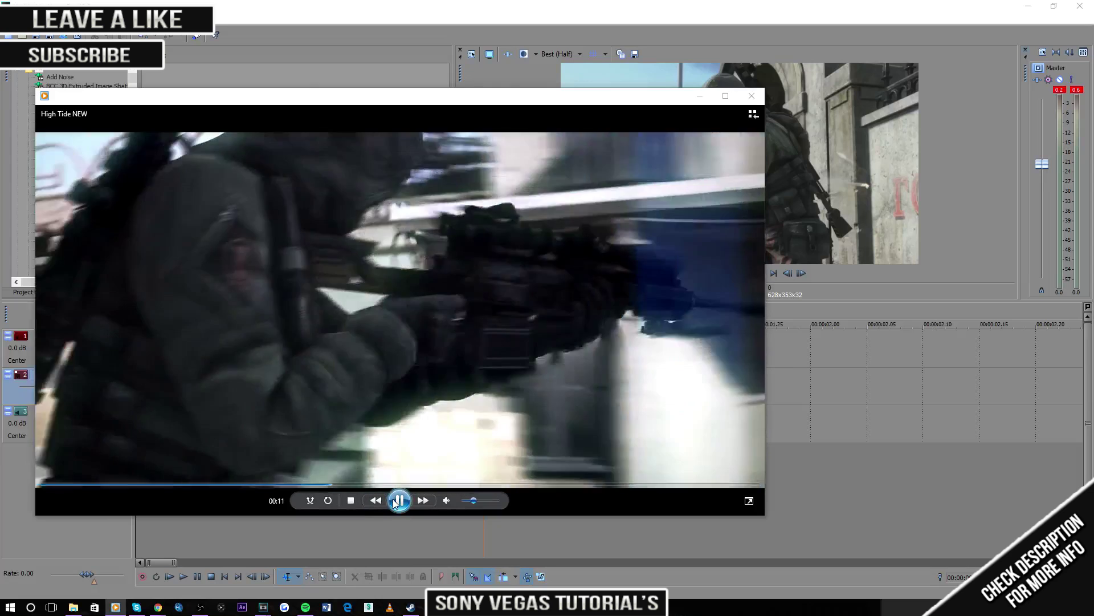
{"action": "left_click", "coordinate": [399, 500]}
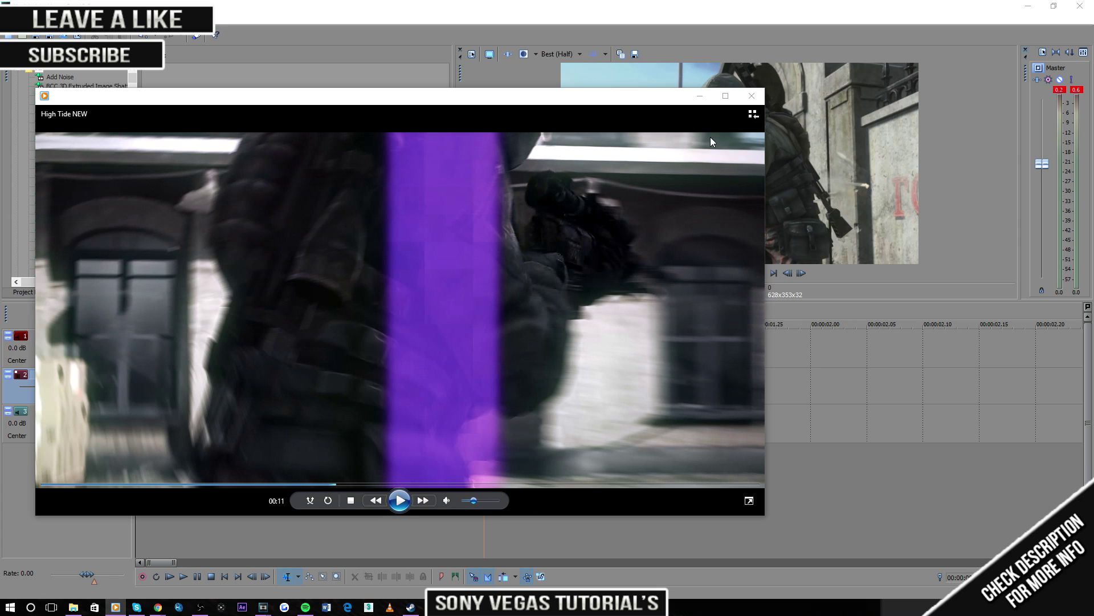
{"action": "left_click", "coordinate": [750, 97]}
Play the clip to locate the second audio beat and place a timeline marker on it at 00:00:00.07.
{"action": "scroll", "coordinate": [255, 480], "scroll_direction": "down", "scroll_amount": 4}
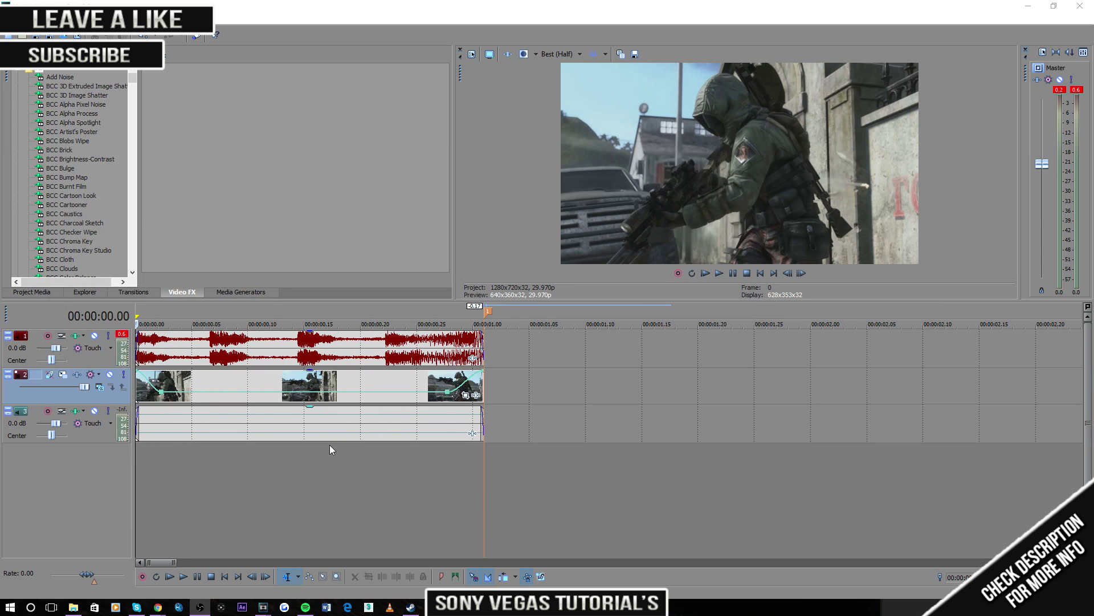
{"action": "scroll", "coordinate": [244, 449], "scroll_direction": "up", "scroll_amount": 2}
{"action": "left_click", "coordinate": [240, 470]}
{"action": "left_click", "coordinate": [245, 465]}
{"action": "left_click", "coordinate": [237, 459]}
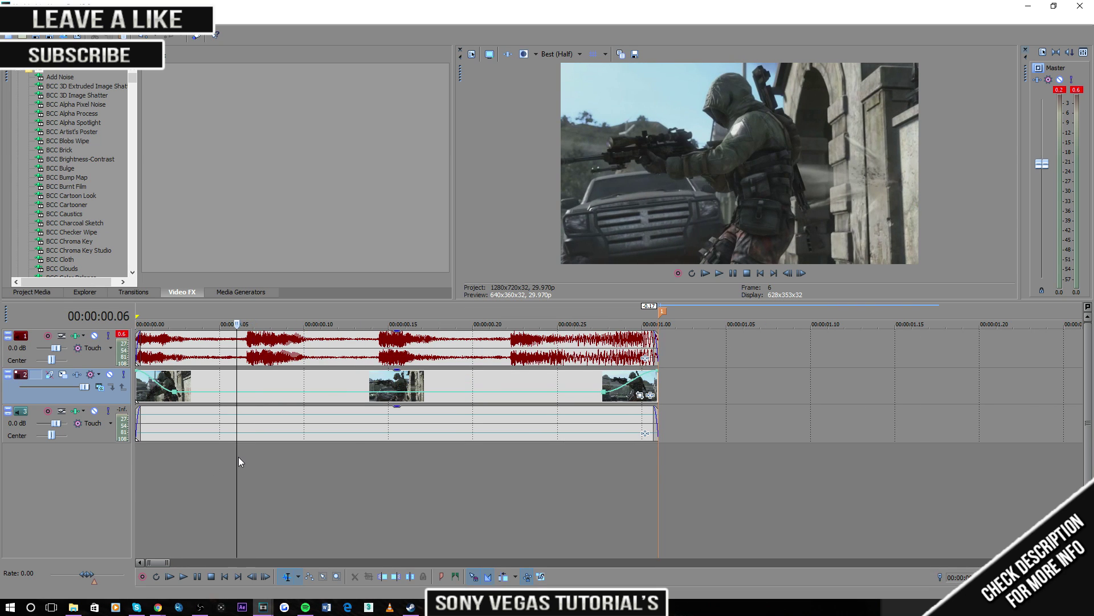
{"action": "left_click", "coordinate": [705, 273]}
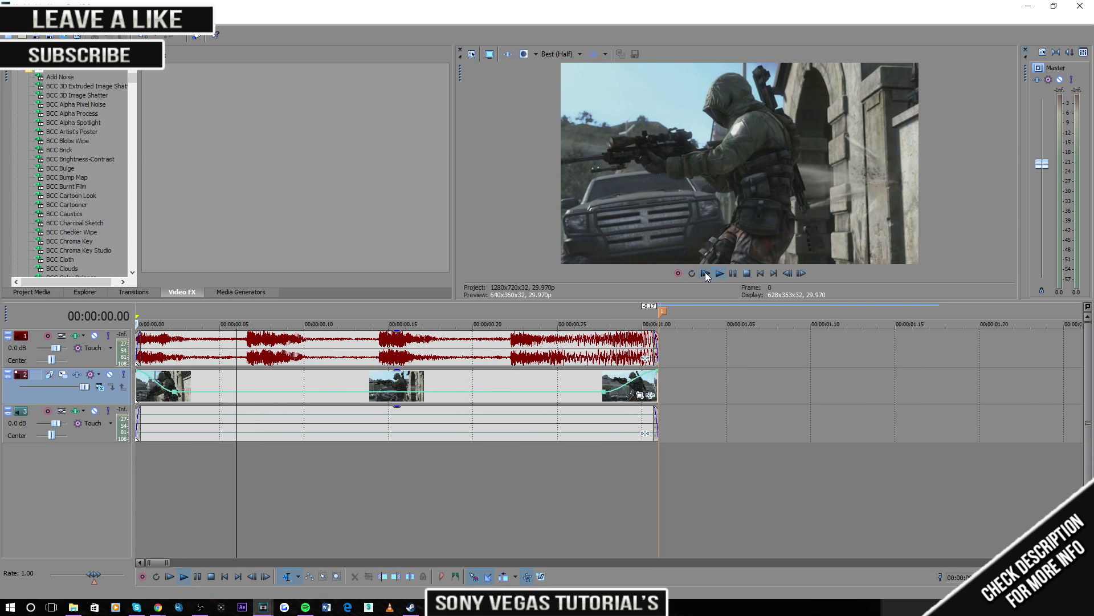
{"action": "left_click", "coordinate": [251, 454]}
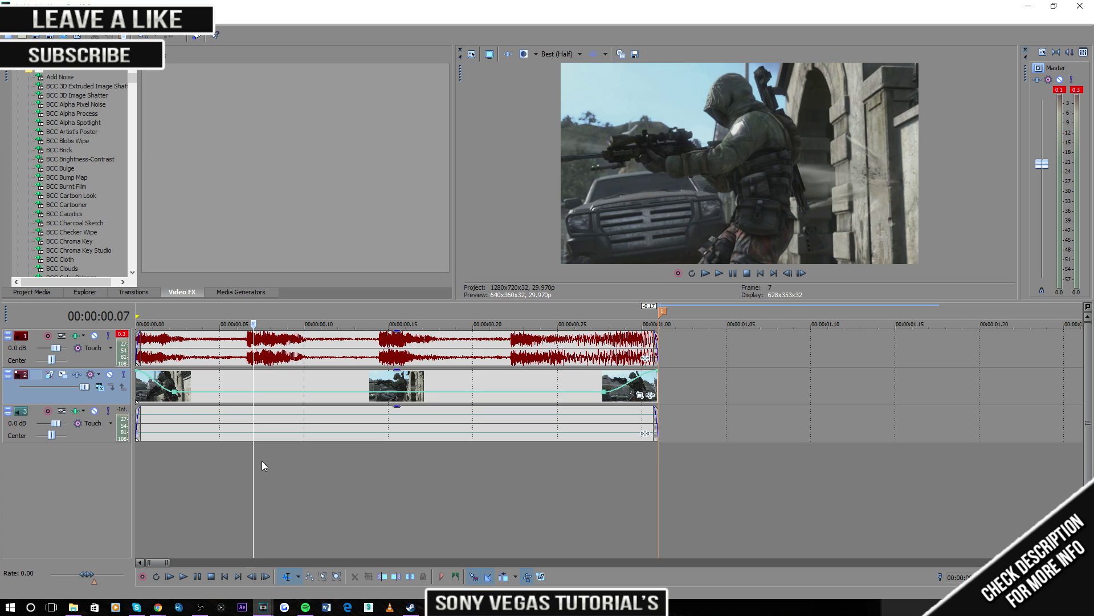
{"action": "scroll", "coordinate": [303, 463], "scroll_direction": "up", "scroll_amount": 2}
{"action": "scroll", "coordinate": [598, 468], "scroll_direction": "down", "scroll_amount": 4}
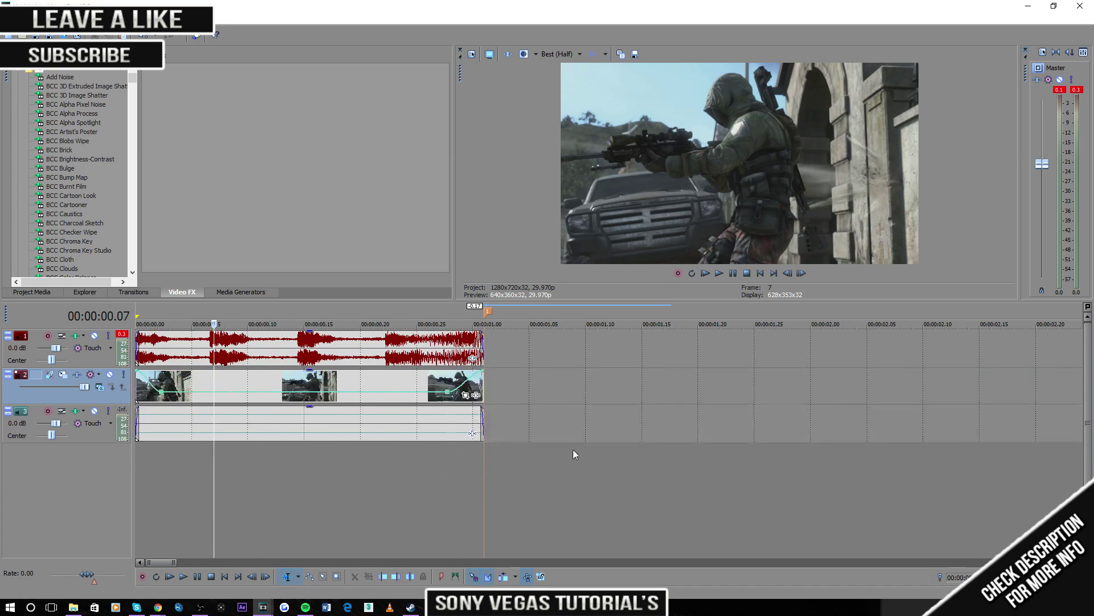
{"action": "key", "text": "m"}
Place a timeline marker on the third audio beat at 00:00:00.15.
{"action": "left_click", "coordinate": [301, 469]}
{"action": "scroll", "coordinate": [319, 470], "scroll_direction": "up", "scroll_amount": 4}
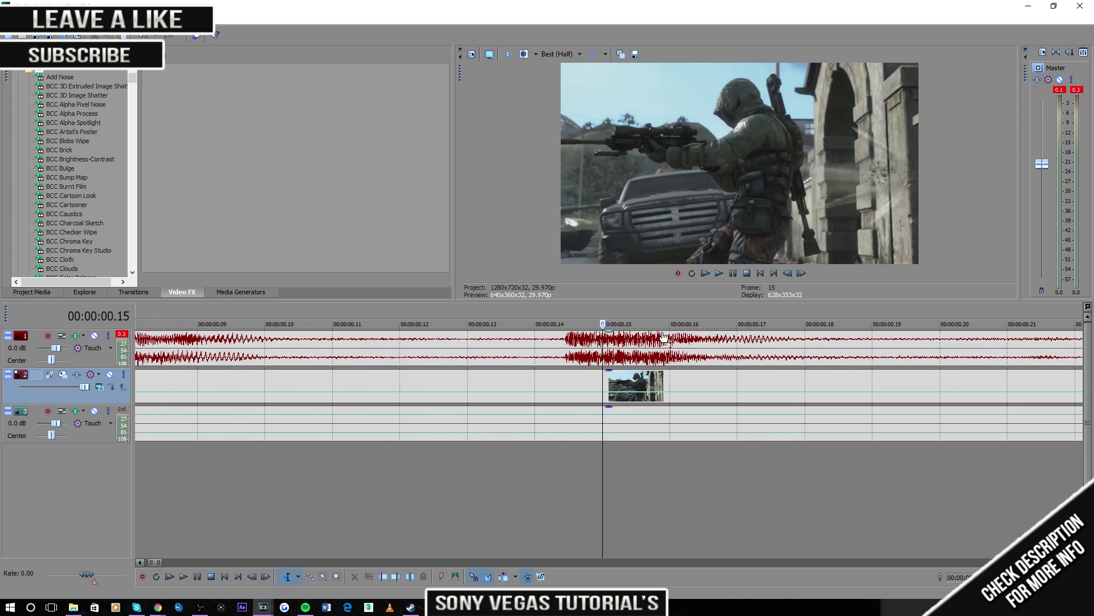
{"action": "scroll", "coordinate": [354, 472], "scroll_direction": "down", "scroll_amount": 3}
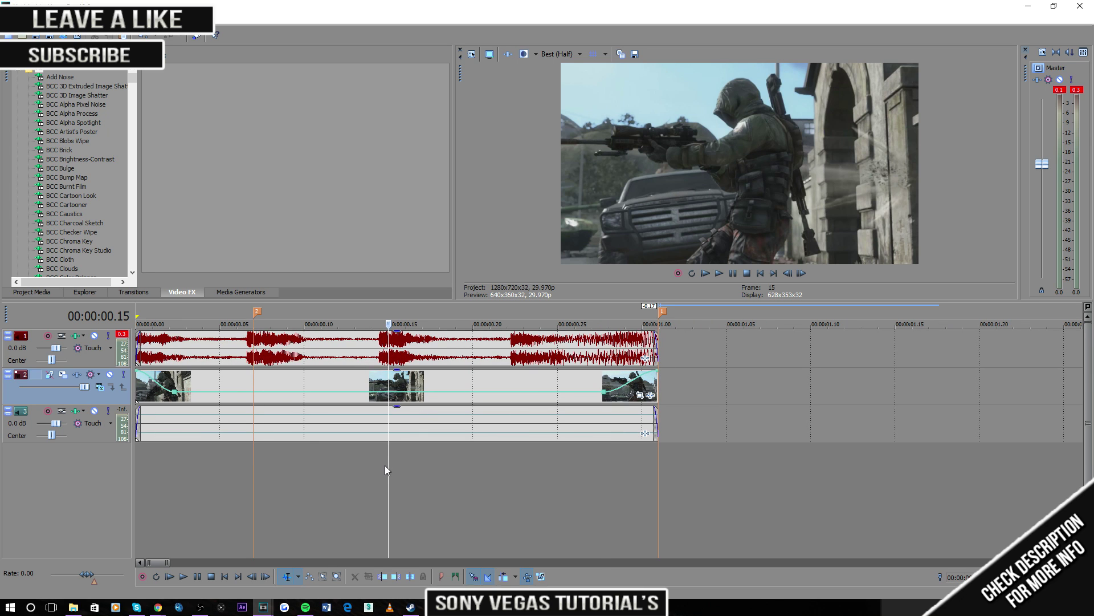
{"action": "scroll", "coordinate": [439, 474], "scroll_direction": "up", "scroll_amount": 2}
{"action": "key", "text": "m"}
{"action": "scroll", "coordinate": [525, 459], "scroll_direction": "down", "scroll_amount": 5}
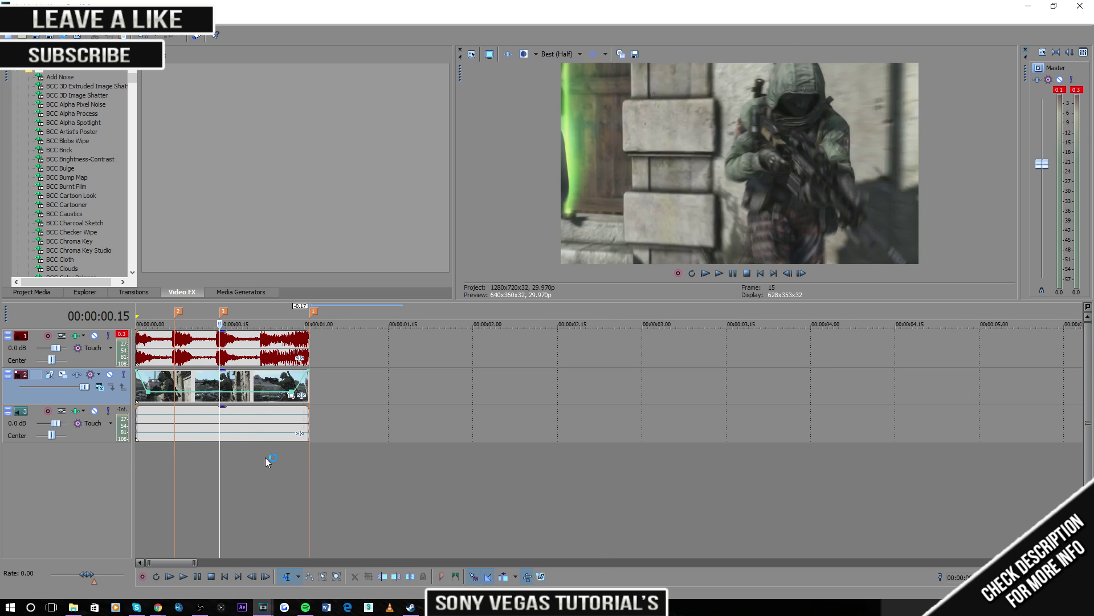
{"action": "mouse_move", "coordinate": [265, 457]}
{"action": "left_mouse_down"}
{"action": "mouse_move", "coordinate": [252, 464]}
{"action": "mouse_move", "coordinate": [263, 465]}
{"action": "left_mouse_up"}
{"action": "scroll", "coordinate": [264, 466], "scroll_direction": "up", "scroll_amount": 3}
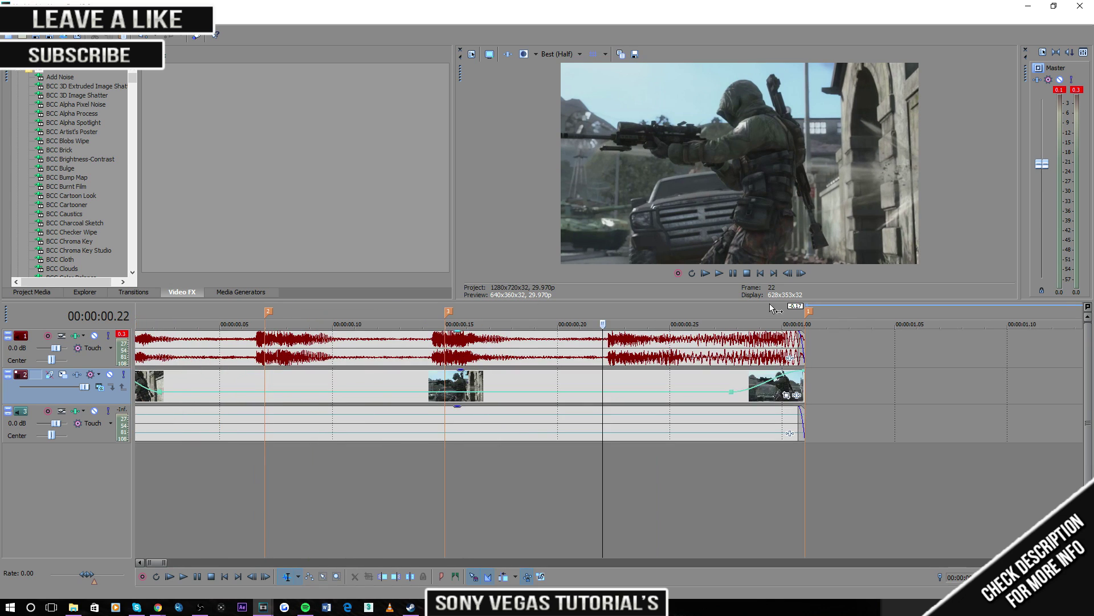
{"action": "left_click", "coordinate": [801, 274]}
{"action": "key", "text": "m"}
{"action": "scroll", "coordinate": [518, 399], "scroll_direction": "up", "scroll_amount": 4}
{"action": "scroll", "coordinate": [519, 399], "scroll_direction": "down", "scroll_amount": 3}
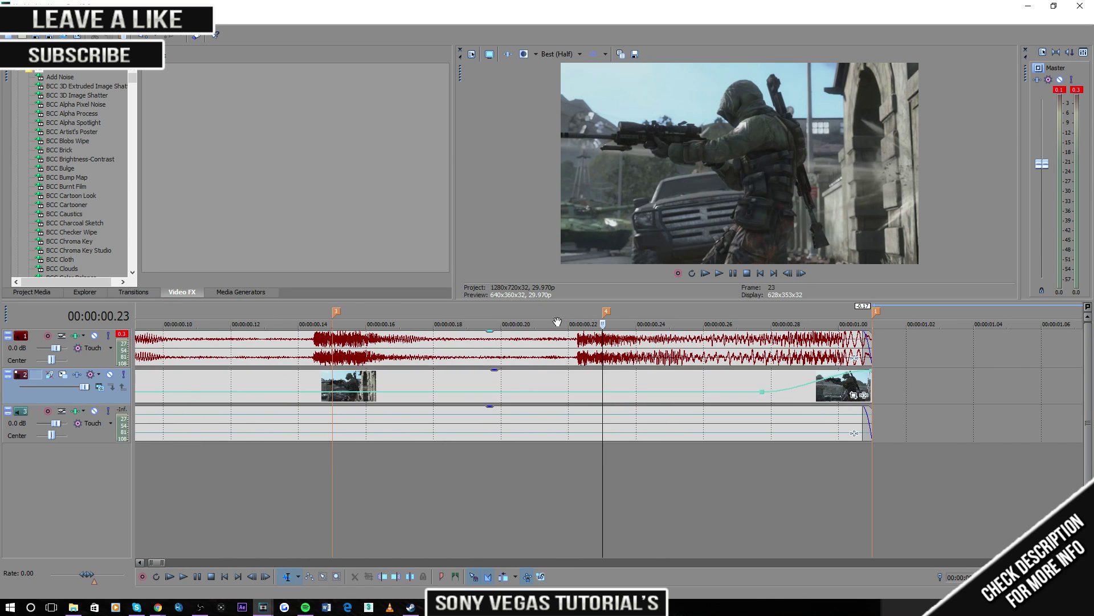
{"action": "right_click", "coordinate": [606, 311]}
{"action": "left_click", "coordinate": [661, 349]}
Place a timeline marker on the last audio beat at 00:00:00.22.
{"action": "left_click", "coordinate": [576, 465]}
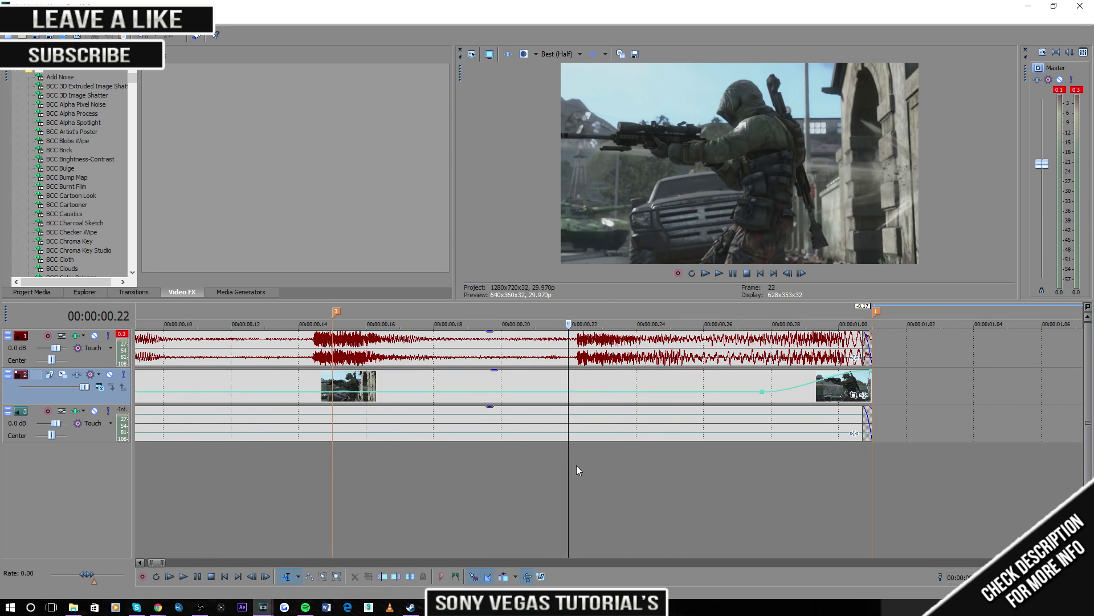
{"action": "key", "text": "m"}
{"action": "scroll", "coordinate": [577, 465], "scroll_direction": "down", "scroll_amount": 5}
{"action": "scroll", "coordinate": [549, 473], "scroll_direction": "up", "scroll_amount": 3}
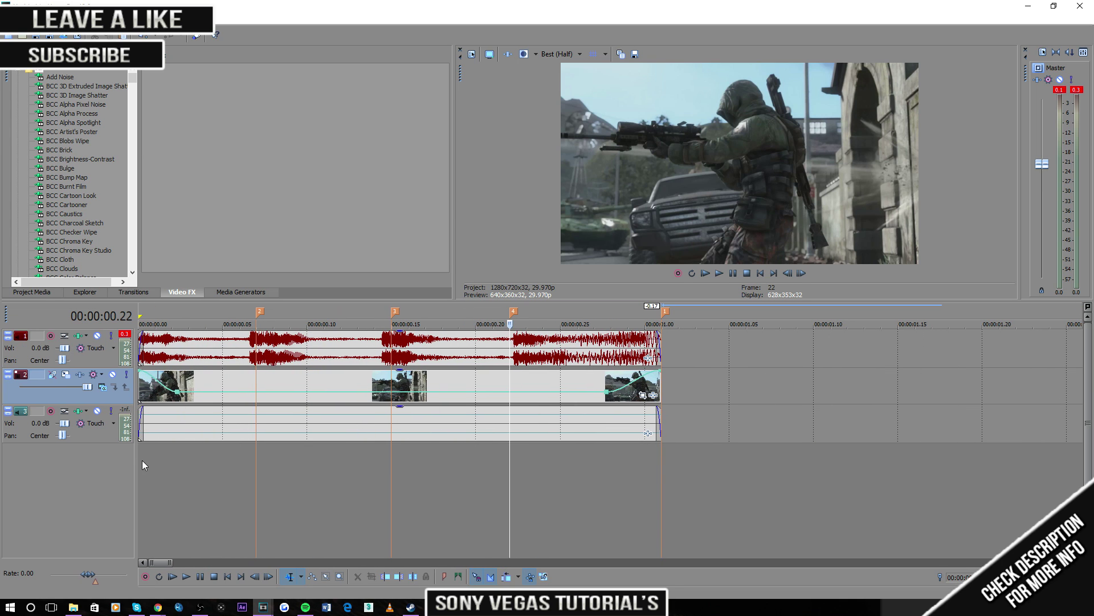
Play the clip from the start to check the beat markers against the audio.
{"action": "mouse_move", "coordinate": [142, 465]}
{"action": "left_mouse_down"}
{"action": "mouse_move", "coordinate": [288, 485]}
{"action": "mouse_move", "coordinate": [155, 505]}
{"action": "mouse_move", "coordinate": [177, 496]}
{"action": "mouse_move", "coordinate": [142, 485]}
{"action": "left_mouse_up"}
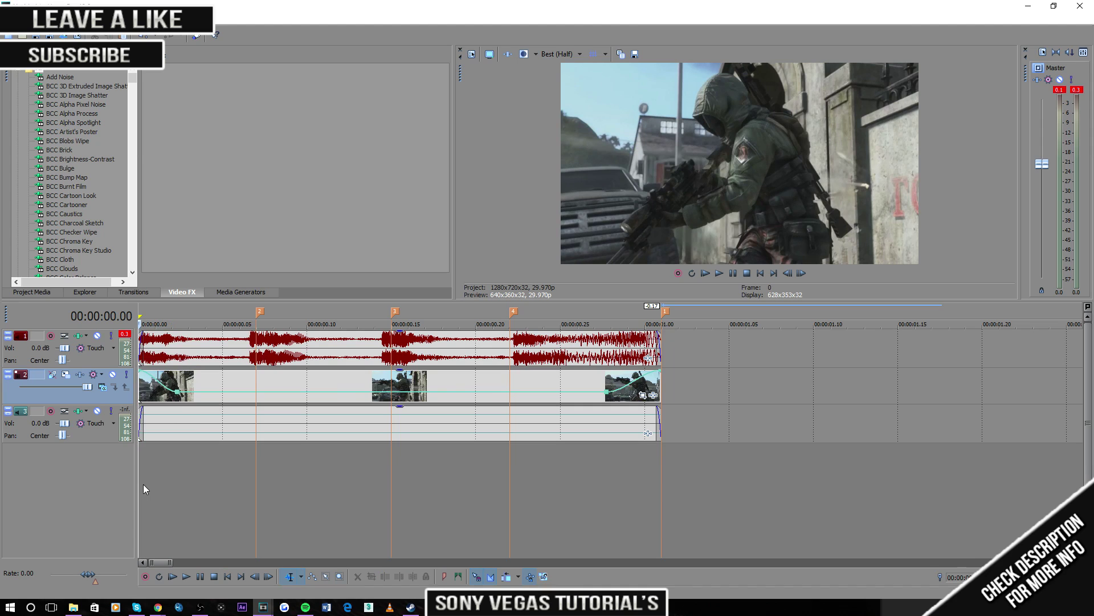
{"action": "key", "text": "space"}
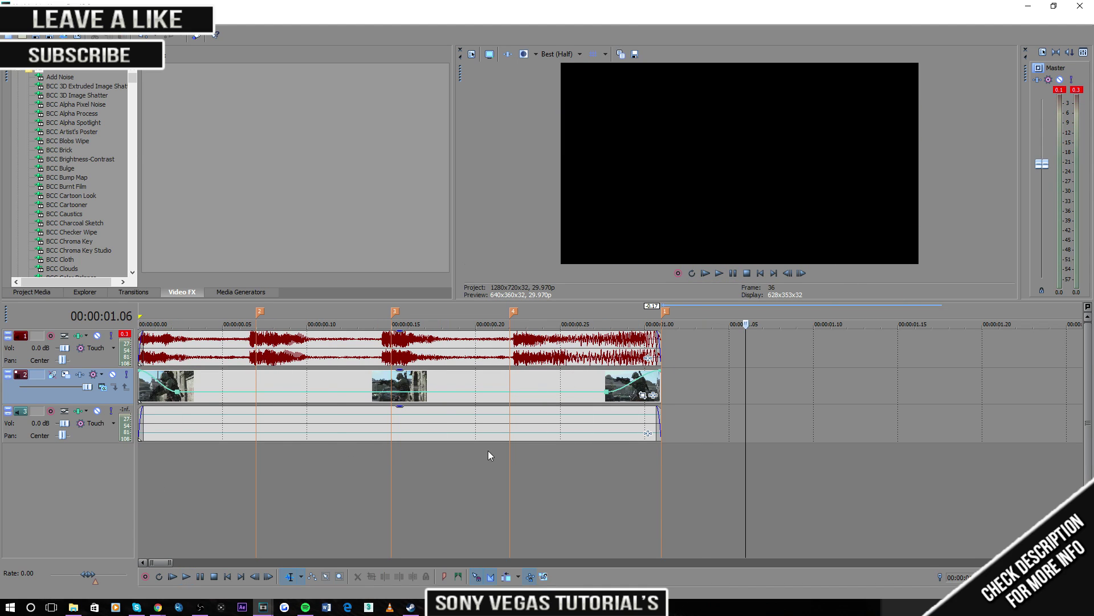
{"action": "left_click", "coordinate": [290, 428]}
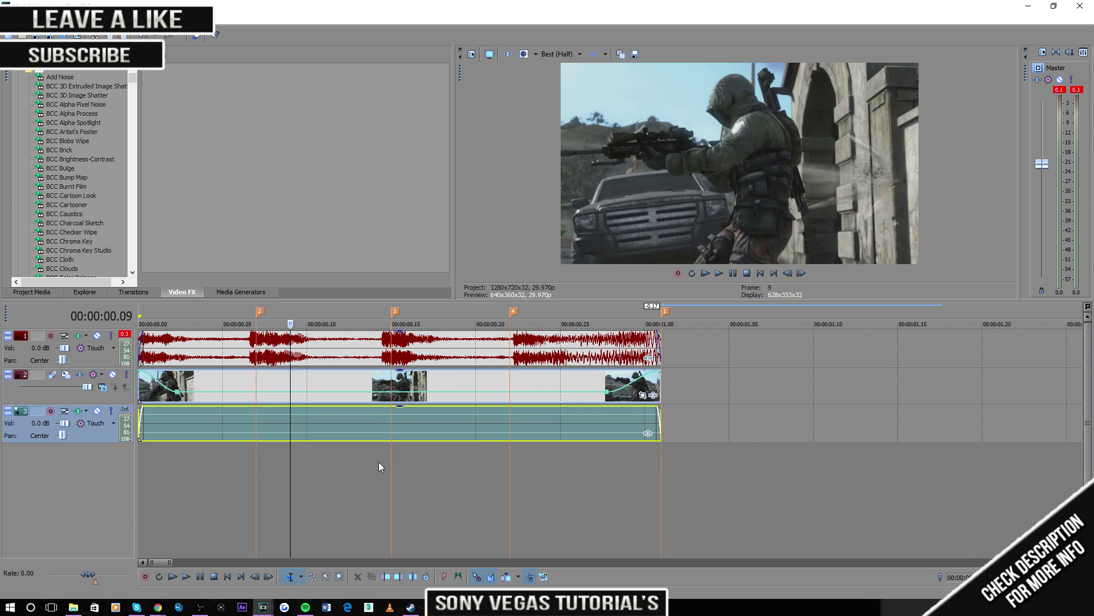
Open Event Pan/Crop for the video clip, enlarge its window, and enable the mask at the clip's first frame.
{"action": "left_click", "coordinate": [643, 395]}
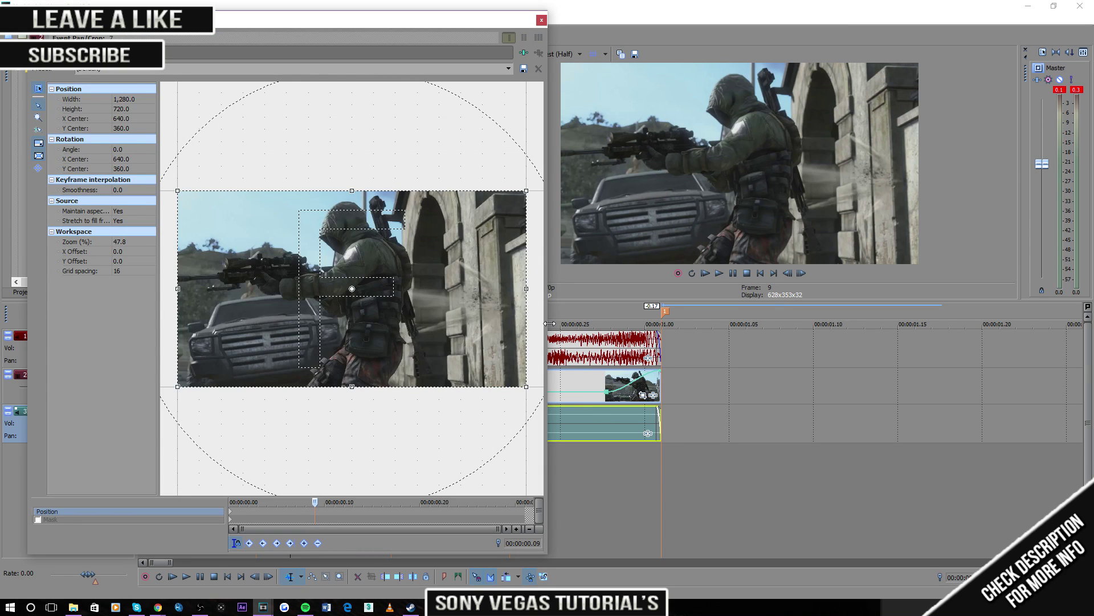
{"action": "left_click_drag", "start_coordinate": [549, 323], "coordinate": [681, 323]}
{"action": "left_click_drag", "start_coordinate": [389, 20], "coordinate": [747, 150]}
{"action": "left_click", "coordinate": [142, 464]}
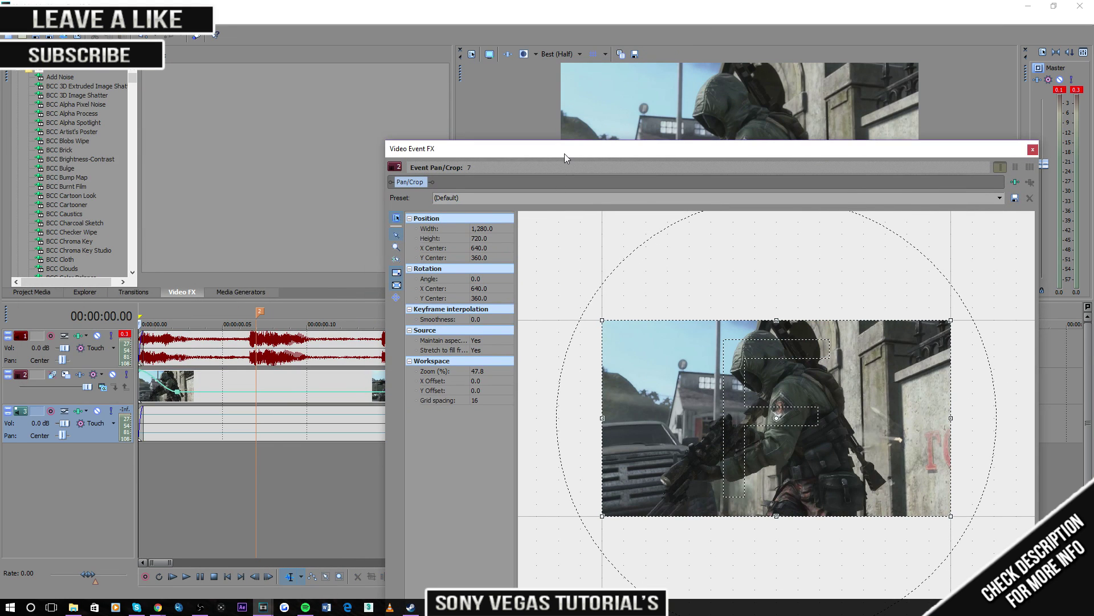
{"action": "left_click_drag", "start_coordinate": [564, 152], "coordinate": [178, 24]}
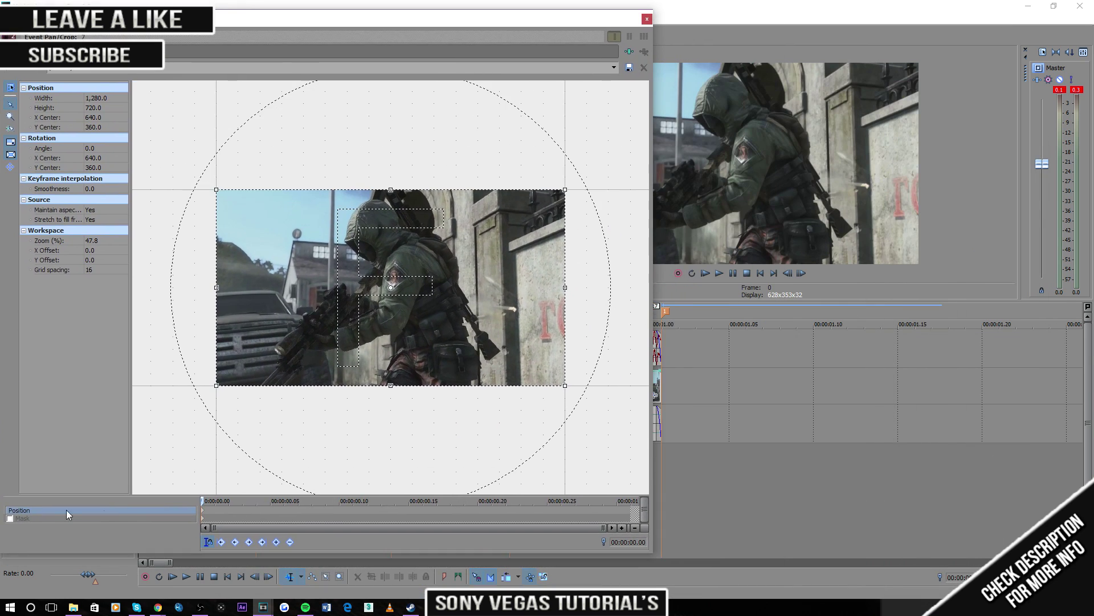
{"action": "left_click", "coordinate": [22, 519]}
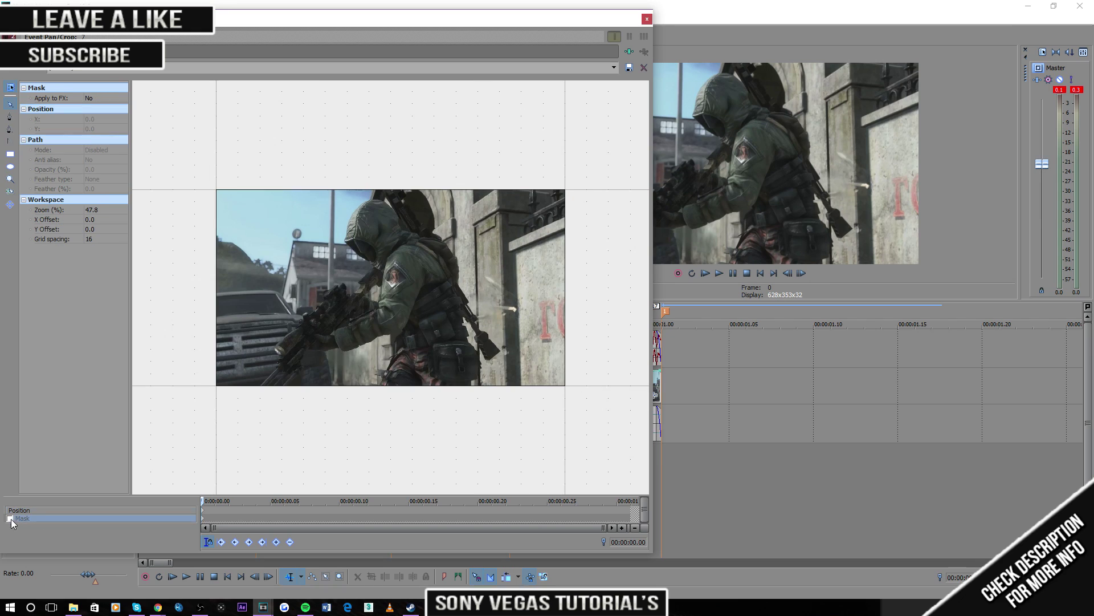
Draw a narrow, full-height rectangular mask near the left edge of the picture, centred at about X 135.8, Y 359.
{"action": "left_click", "coordinate": [10, 155]}
{"action": "left_click_drag", "start_coordinate": [234, 191], "coordinate": [265, 386]}
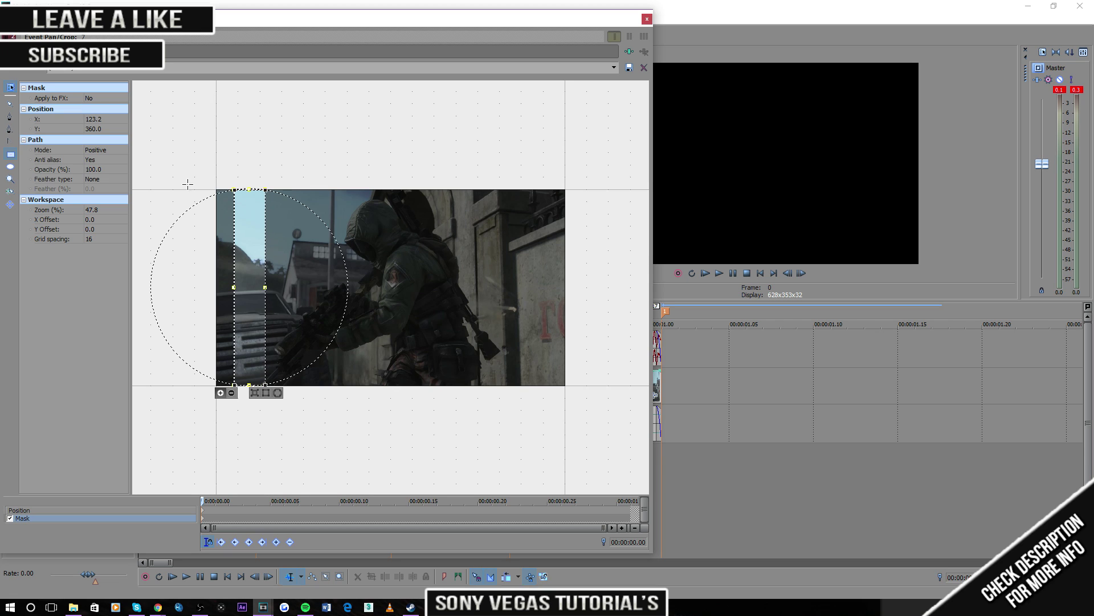
{"action": "left_click_drag", "start_coordinate": [249, 189], "coordinate": [248, 188]}
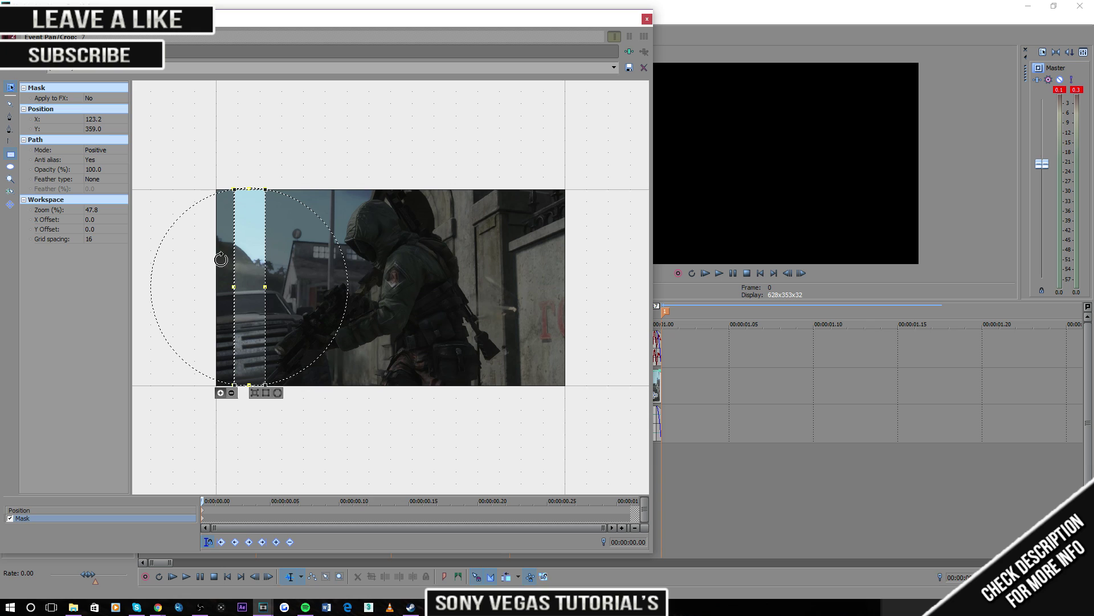
{"action": "left_click_drag", "start_coordinate": [264, 287], "coordinate": [272, 286]}
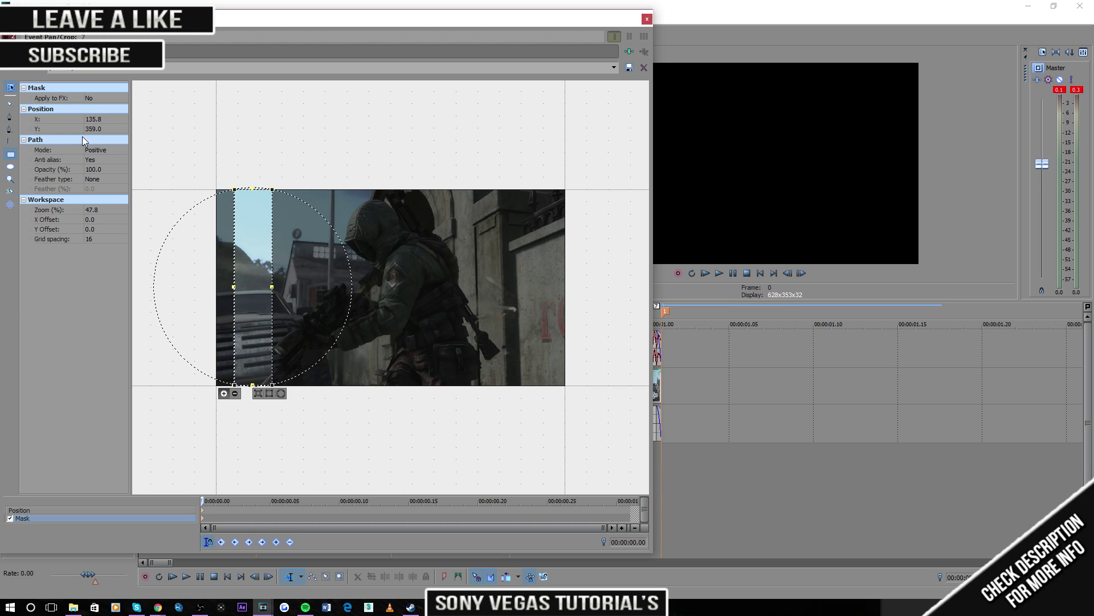
Set the mask's feather type to Both with a feather of 5.8%.
{"action": "left_click", "coordinate": [100, 180]}
{"action": "left_click", "coordinate": [120, 202]}
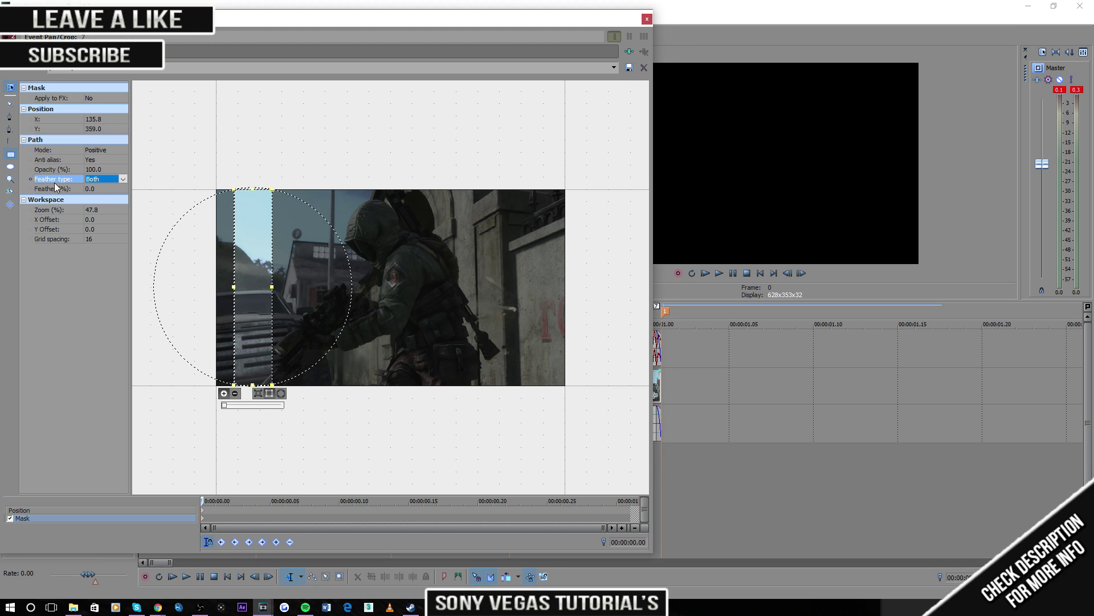
{"action": "left_click", "coordinate": [123, 180]}
{"action": "left_click", "coordinate": [123, 180]}
{"action": "left_click", "coordinate": [124, 189]}
{"action": "left_click", "coordinate": [123, 189]}
{"action": "left_click_drag", "start_coordinate": [90, 196], "coordinate": [93, 197]}
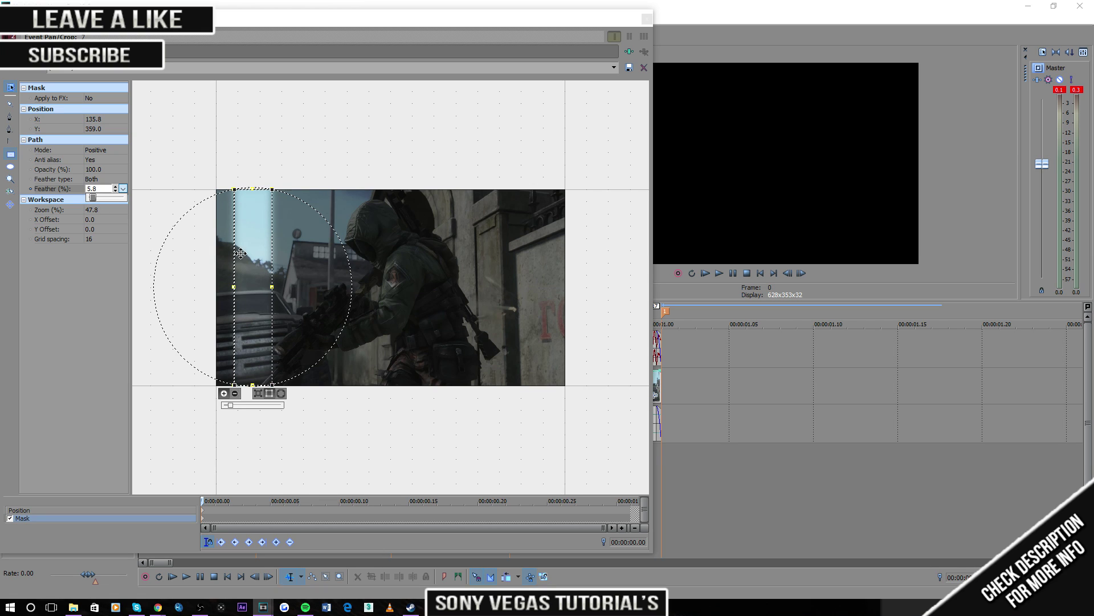
{"action": "left_click", "coordinate": [97, 311]}
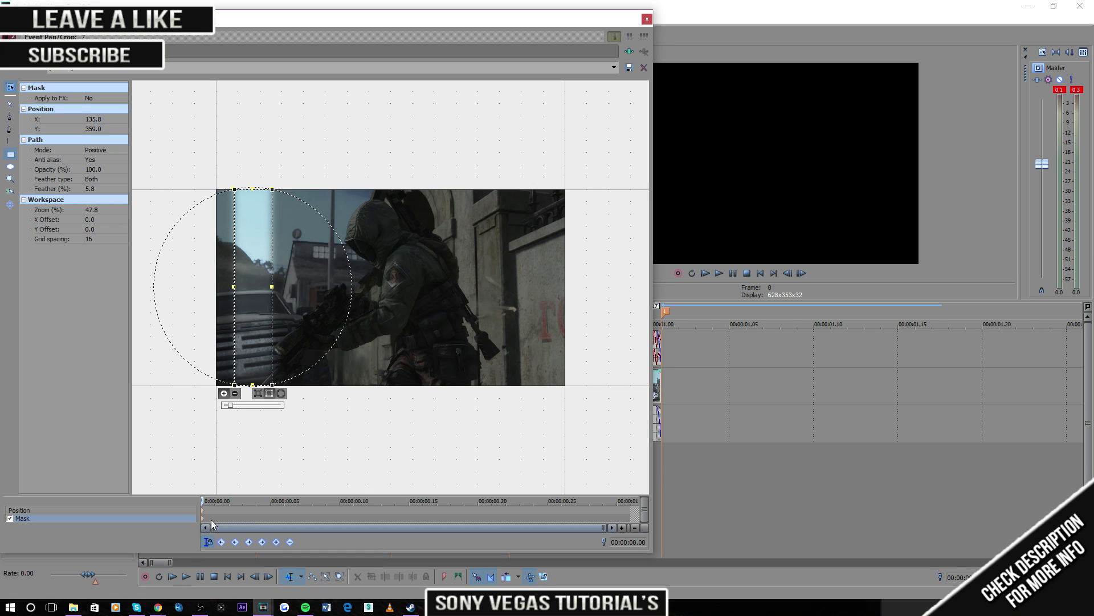
Move the playhead to 00:00:00.06, one frame before the first beat marker.
{"action": "left_click_drag", "start_coordinate": [445, 18], "coordinate": [921, 76]}
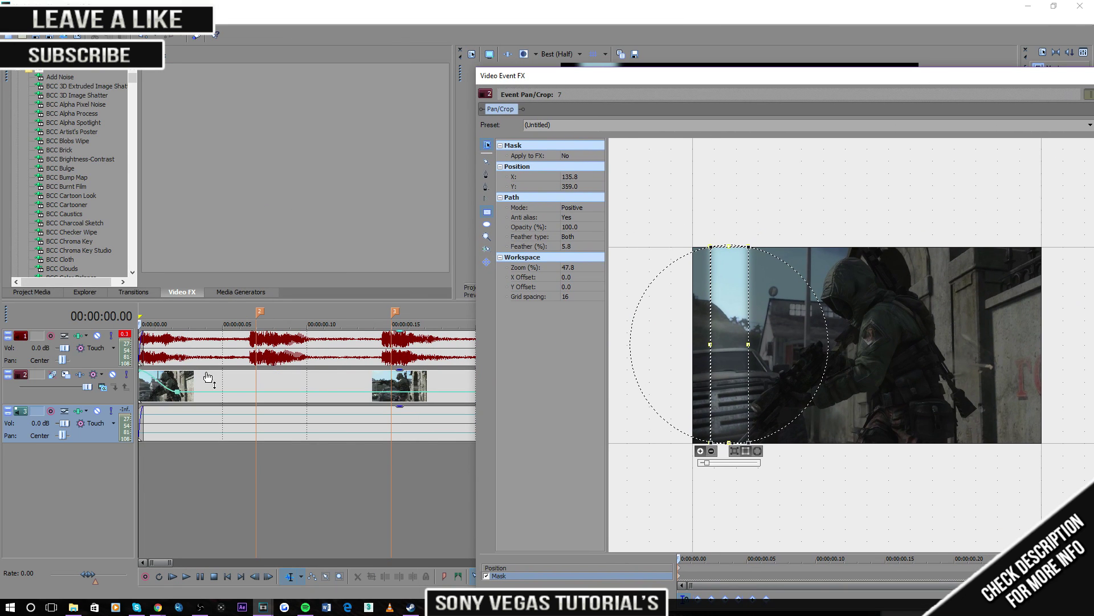
{"action": "left_click", "coordinate": [254, 380]}
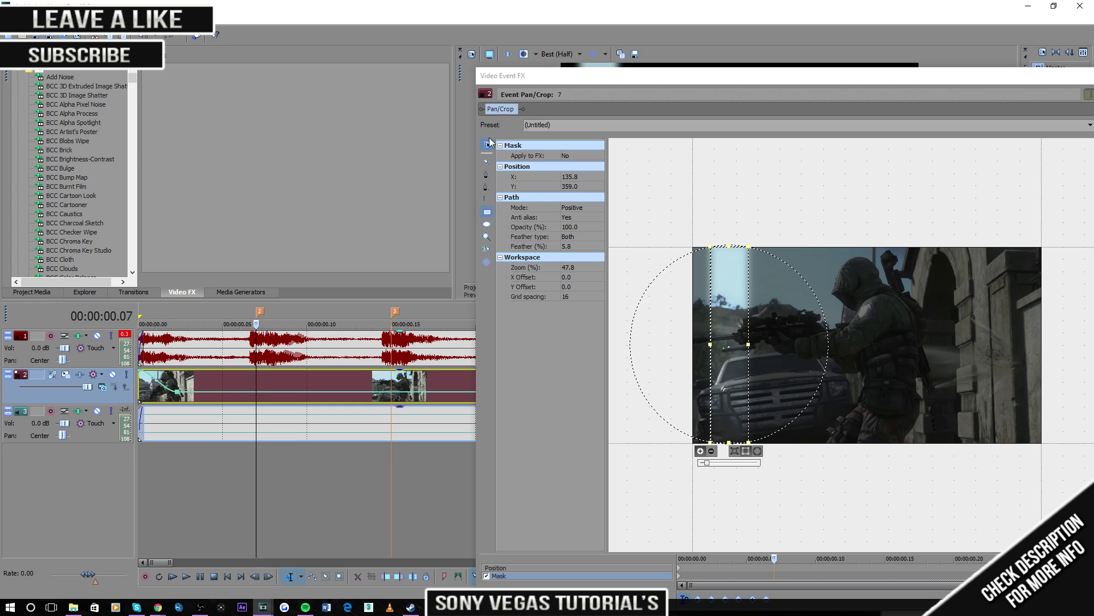
{"action": "left_click_drag", "start_coordinate": [548, 75], "coordinate": [42, 49]}
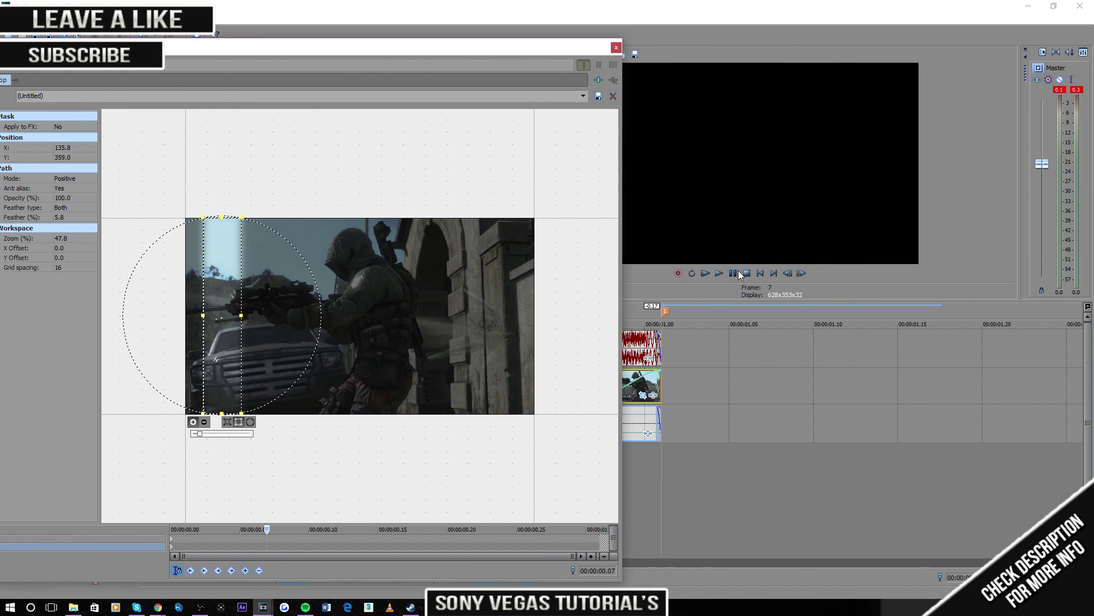
{"action": "left_click", "coordinate": [790, 275]}
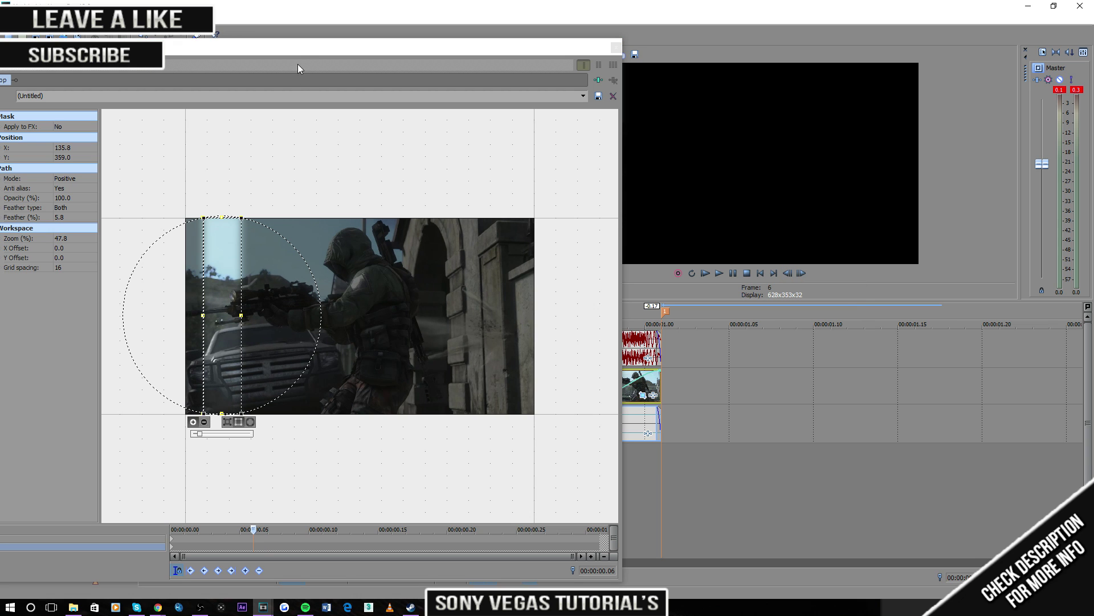
{"action": "left_click_drag", "start_coordinate": [298, 65], "coordinate": [593, 43]}
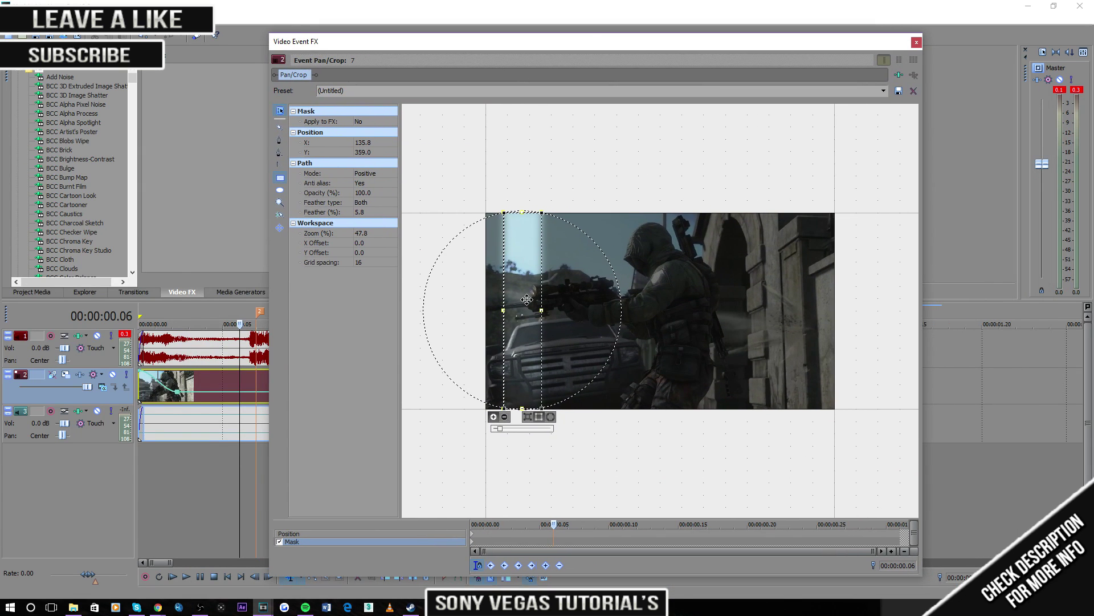
{"action": "left_click", "coordinate": [467, 533]}
{"action": "right_click", "coordinate": [471, 533]}
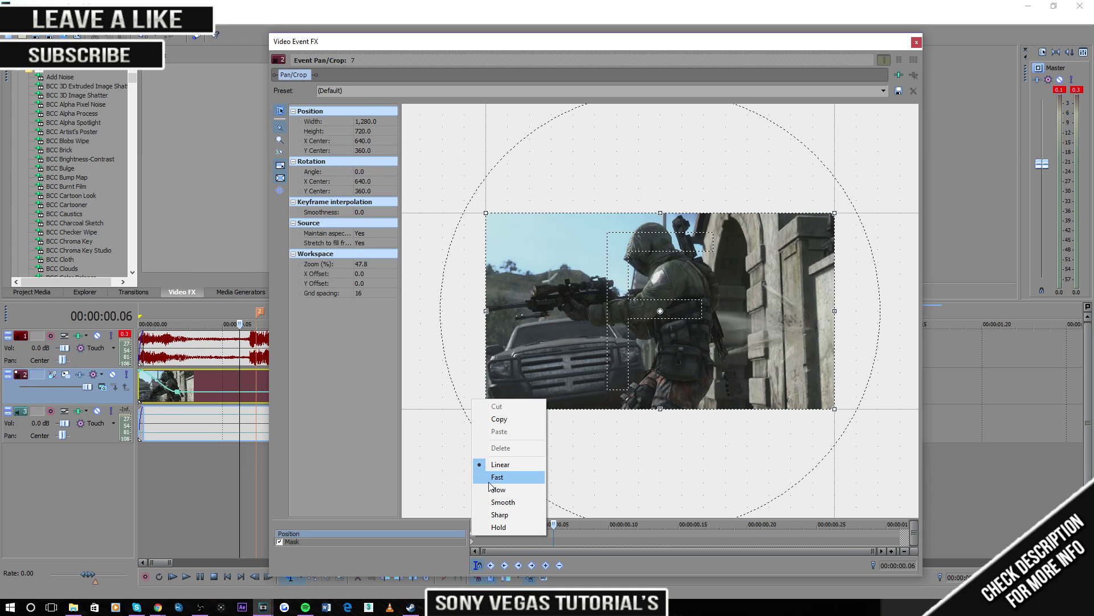
{"action": "left_click", "coordinate": [499, 419]}
{"action": "left_click", "coordinate": [554, 534]}
{"action": "right_click", "coordinate": [554, 534]}
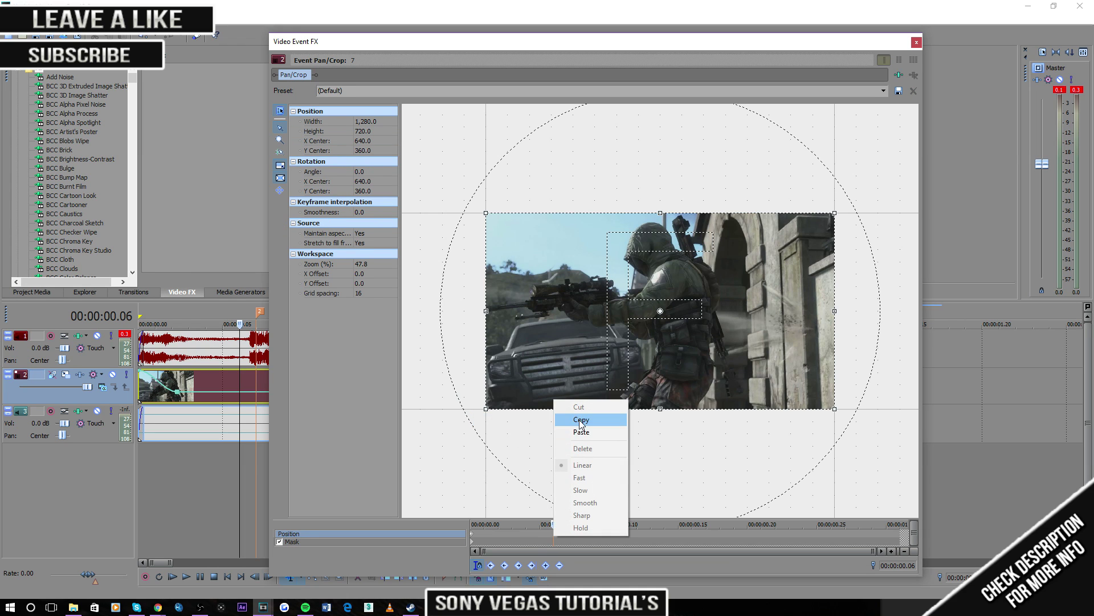
{"action": "left_click", "coordinate": [582, 432]}
{"action": "left_click_drag", "start_coordinate": [553, 524], "coordinate": [427, 534]}
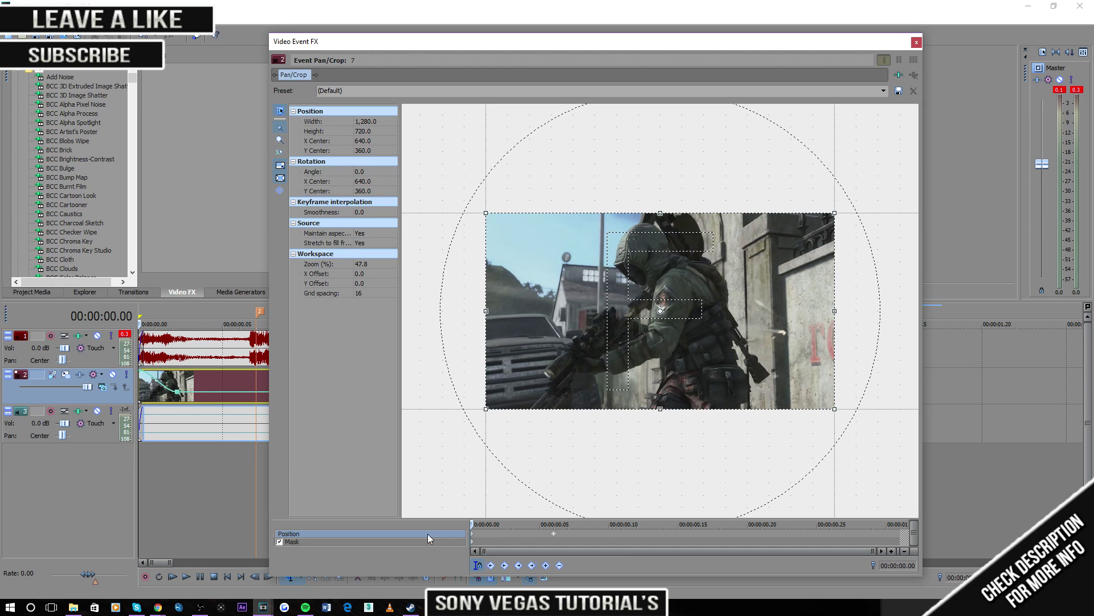
{"action": "key", "text": "ctrl+z"}
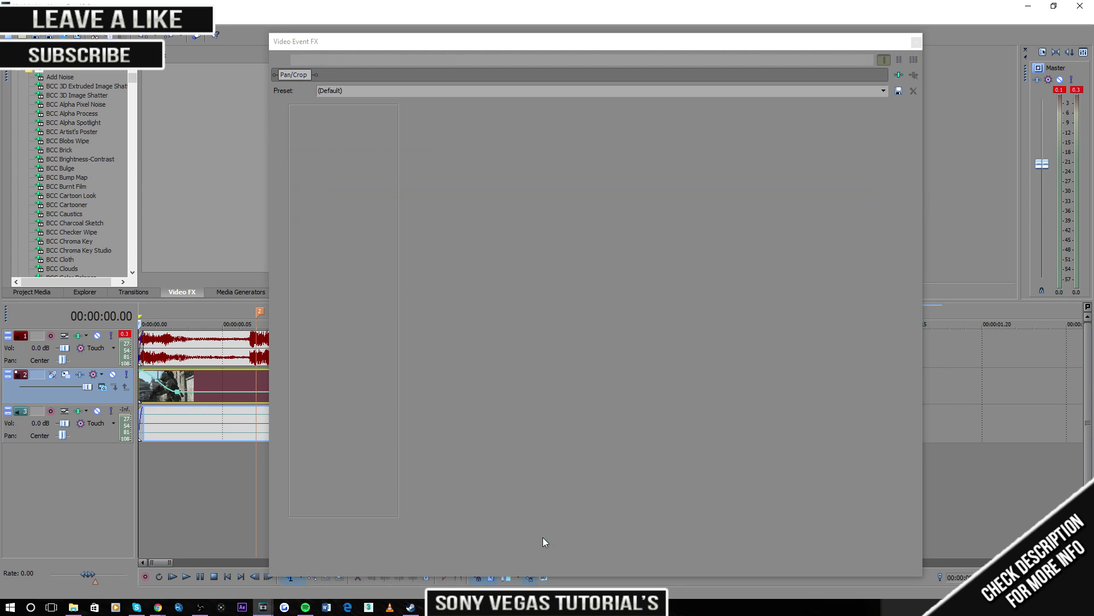
Copy the first mask keyframe and paste it one frame before marker 2, at 00:00:00.06.
{"action": "left_click", "coordinate": [460, 541]}
{"action": "left_click", "coordinate": [460, 541]}
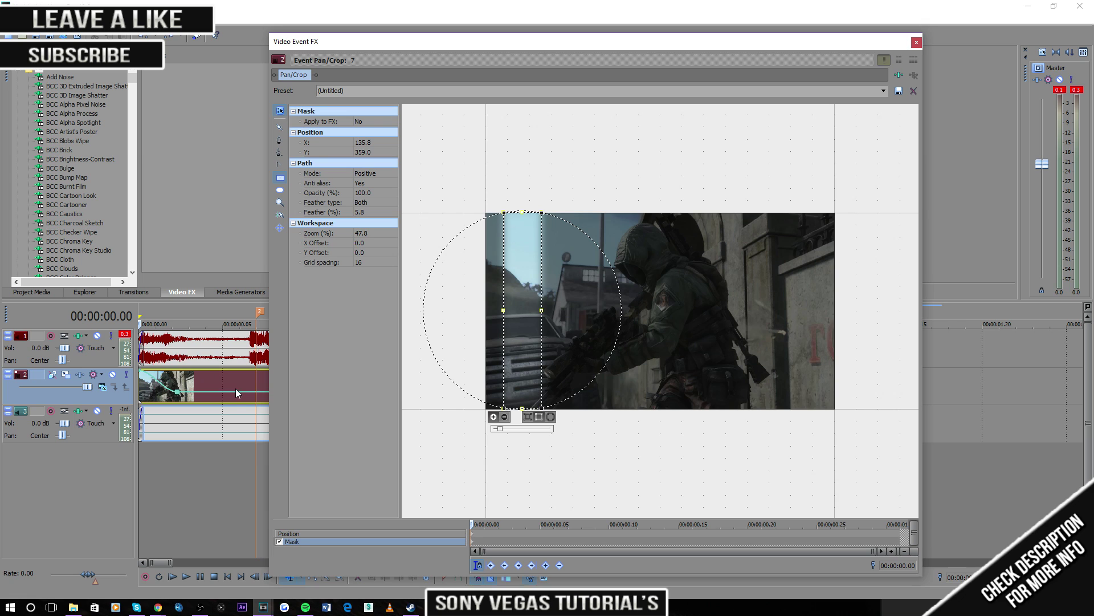
{"action": "left_click", "coordinate": [254, 385]}
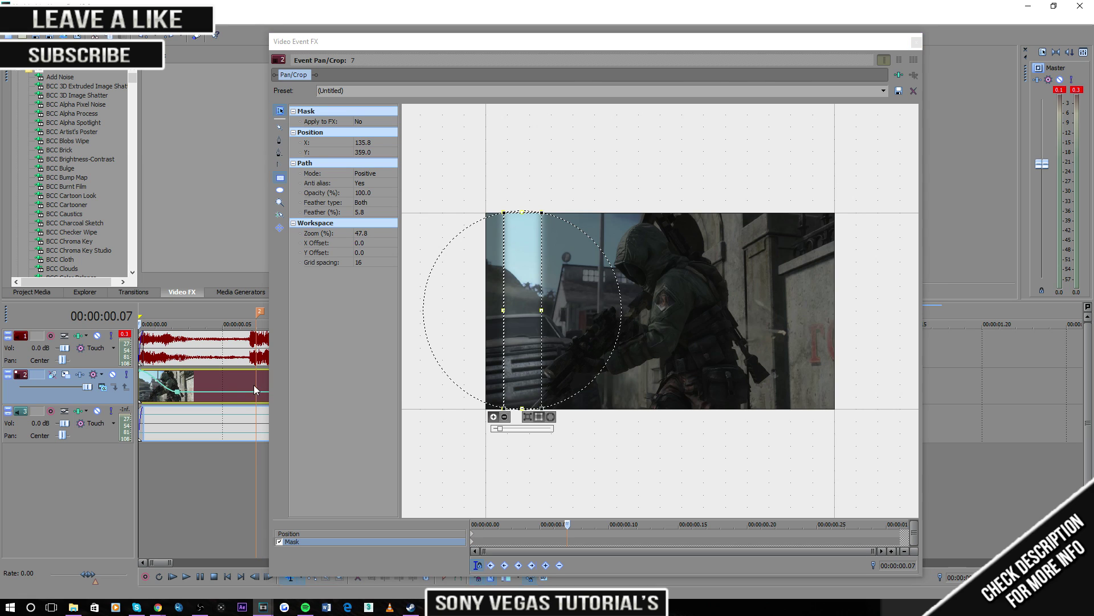
{"action": "right_click", "coordinate": [473, 542]}
{"action": "left_click", "coordinate": [498, 428]}
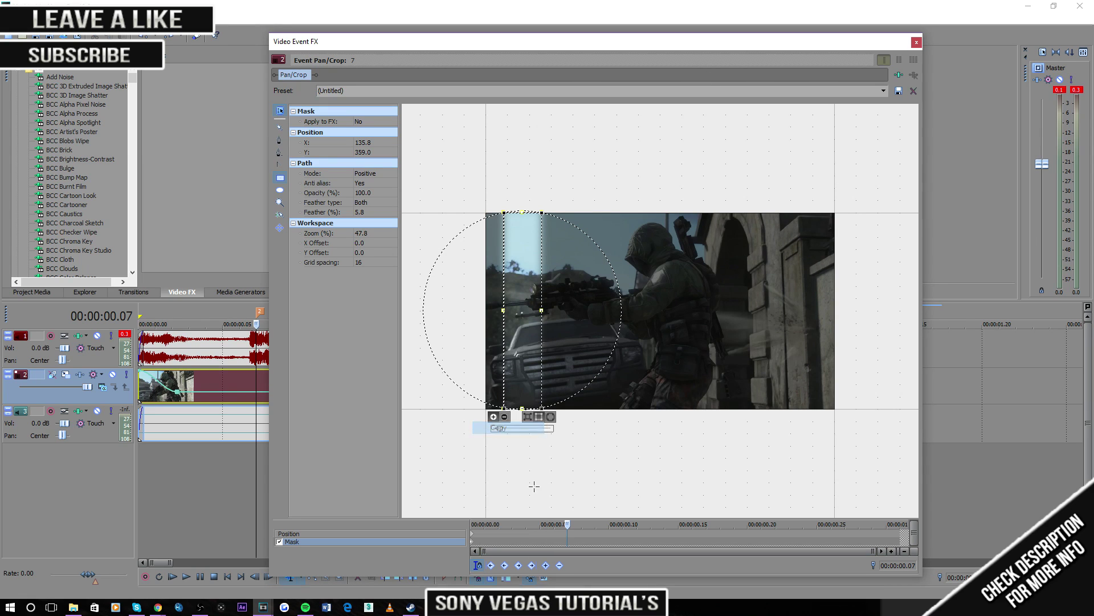
{"action": "right_click", "coordinate": [565, 539]}
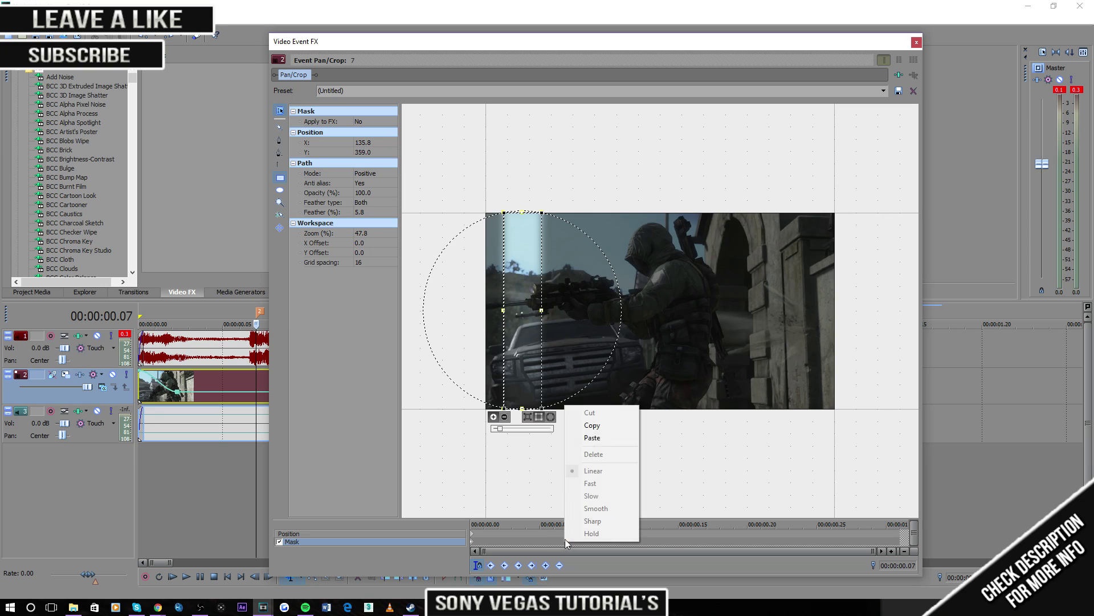
{"action": "left_click", "coordinate": [592, 437]}
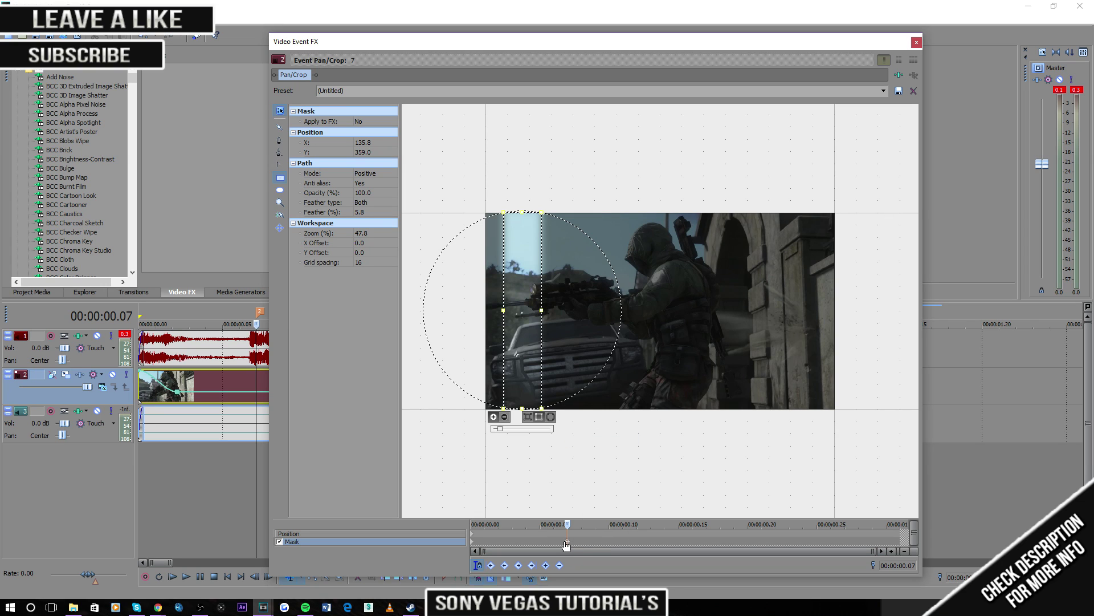
At 00:00:00.07, limit mask movement to the X axis and move the bar to the picture's centre, about X 573.1.
{"action": "left_click_drag", "start_coordinate": [560, 45], "coordinate": [277, 28]}
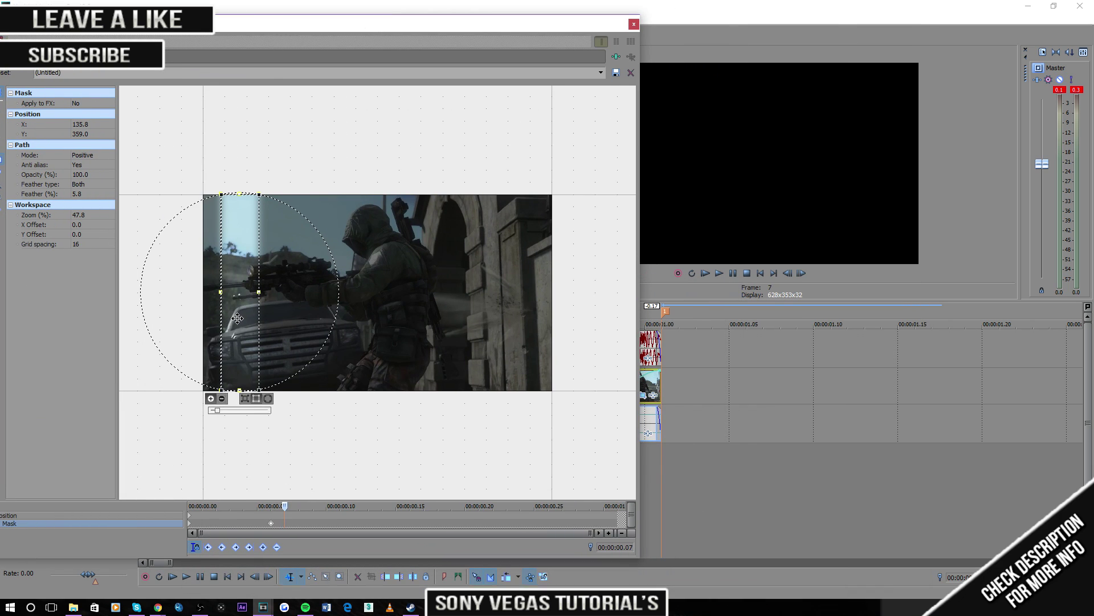
{"action": "left_click_drag", "start_coordinate": [237, 318], "coordinate": [247, 317]}
{"action": "key", "text": "ctrl+z"}
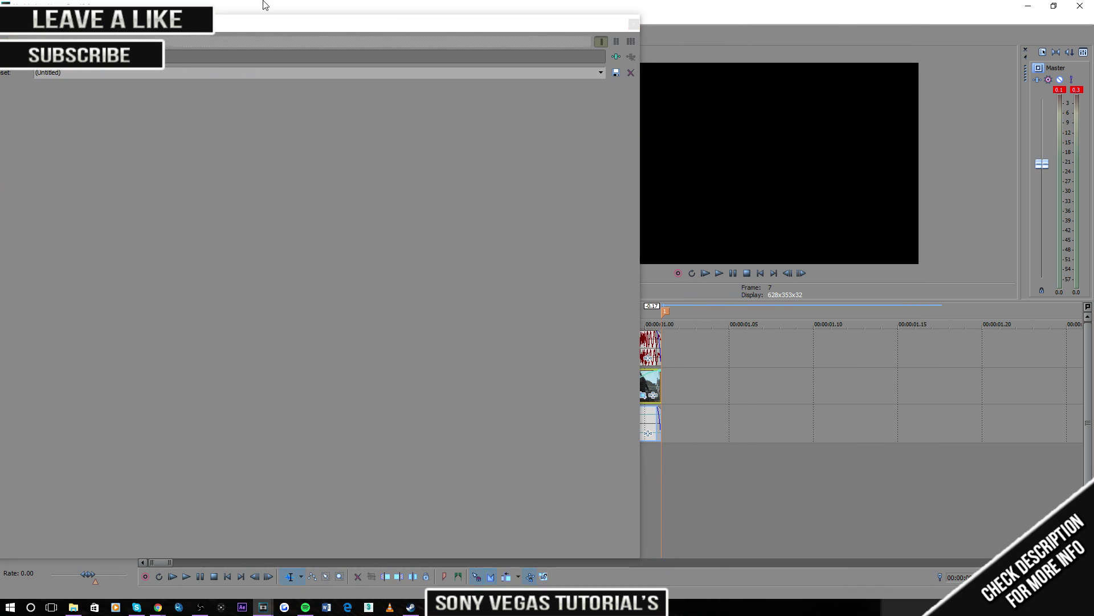
{"action": "left_click_drag", "start_coordinate": [270, 24], "coordinate": [498, 20]}
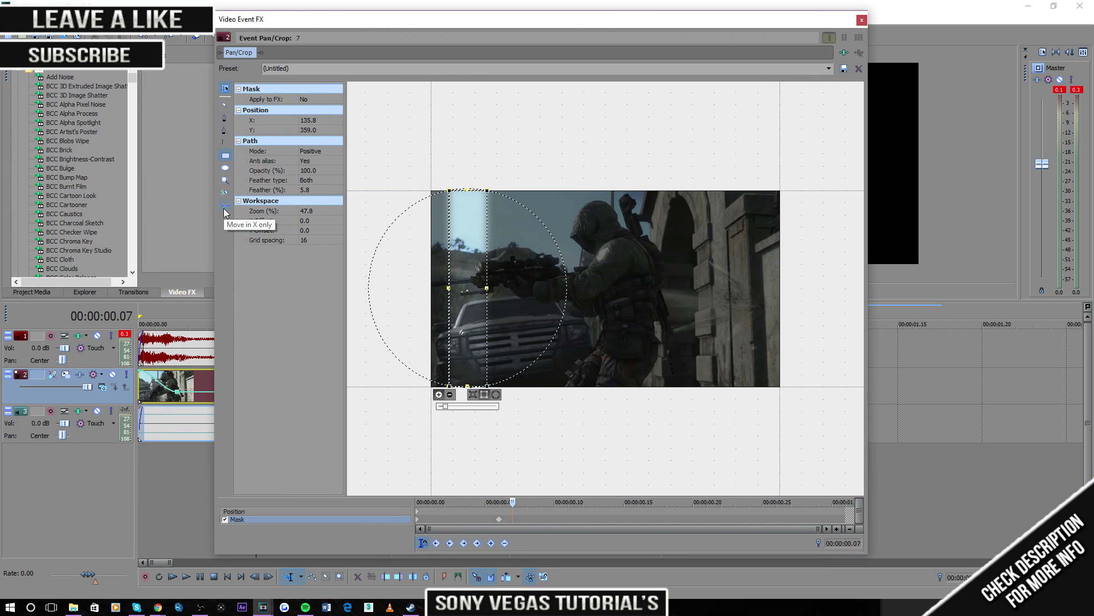
{"action": "left_click_drag", "start_coordinate": [447, 279], "coordinate": [582, 326]}
Copy the 00:00:00.07 mask keyframe and paste it one frame before marker 3, at 00:00:00.14.
{"action": "left_click_drag", "start_coordinate": [530, 28], "coordinate": [12, 165]}
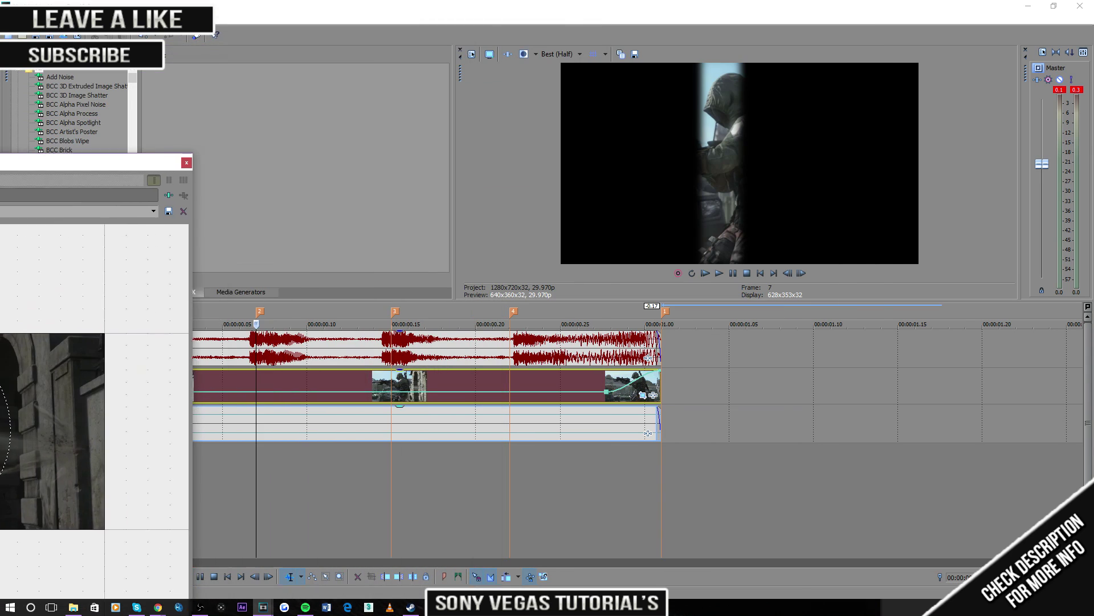
{"action": "left_click", "coordinate": [390, 382]}
{"action": "left_click_drag", "start_coordinate": [111, 166], "coordinate": [436, 160]}
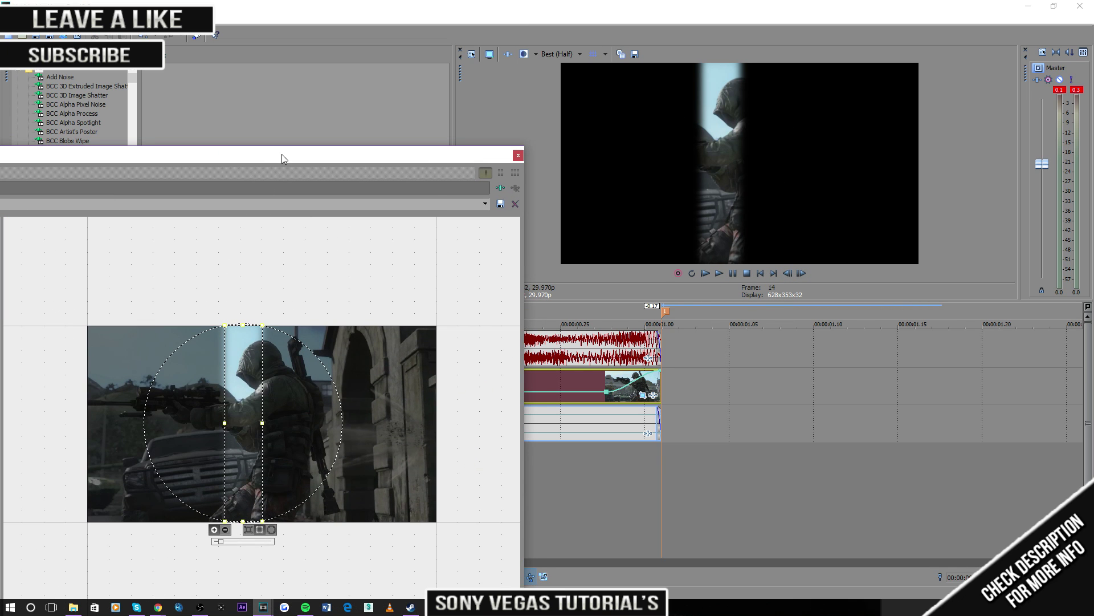
{"action": "left_click_drag", "start_coordinate": [282, 154], "coordinate": [579, 39]}
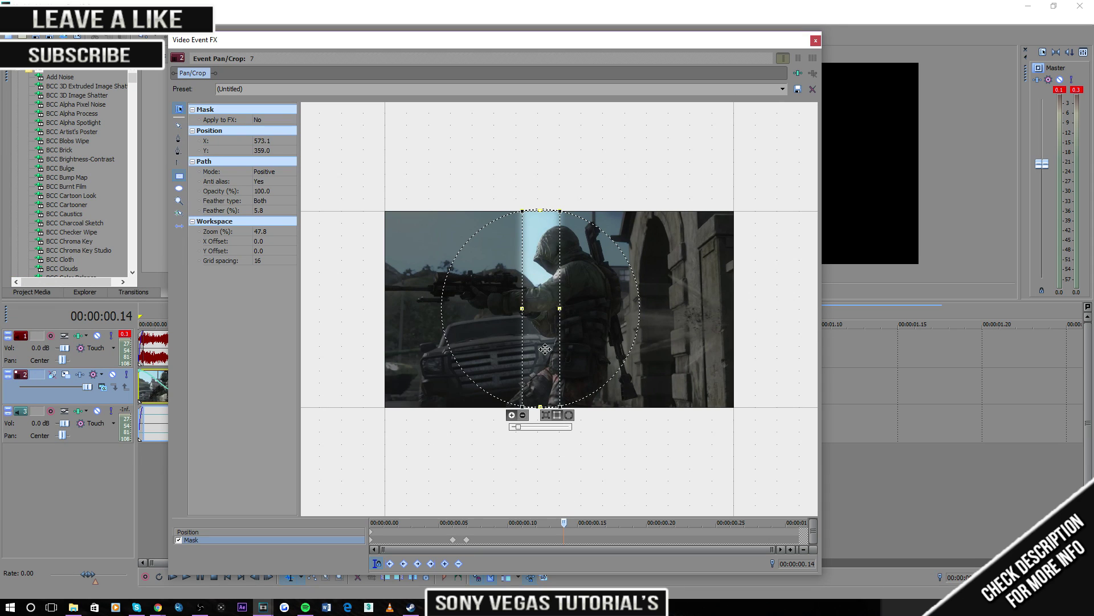
{"action": "left_click_drag", "start_coordinate": [526, 46], "coordinate": [792, 29]}
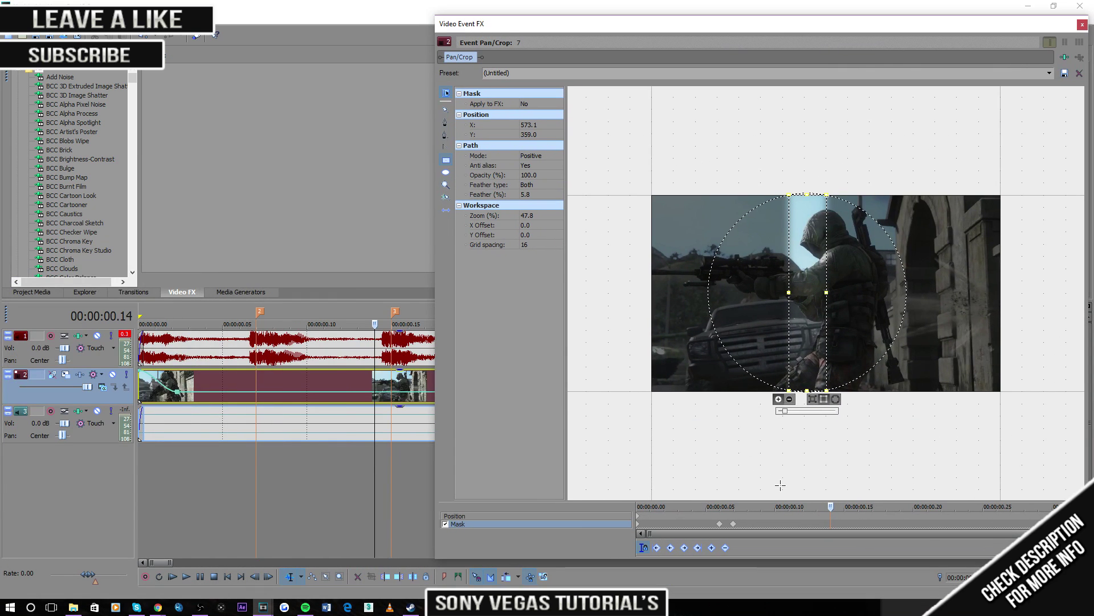
{"action": "right_click", "coordinate": [734, 519]}
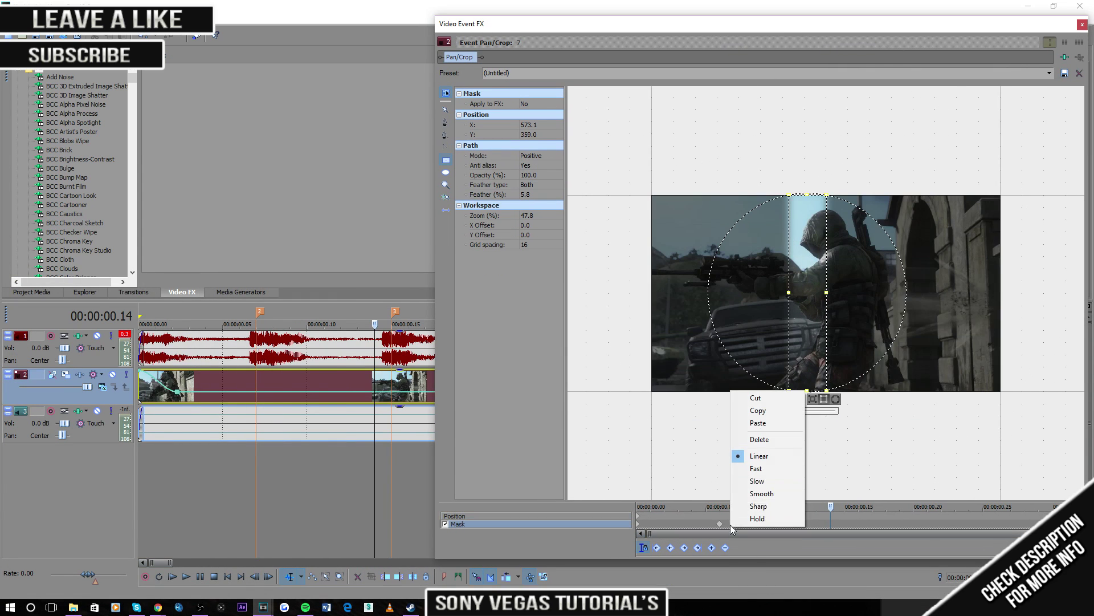
{"action": "left_click", "coordinate": [758, 410]}
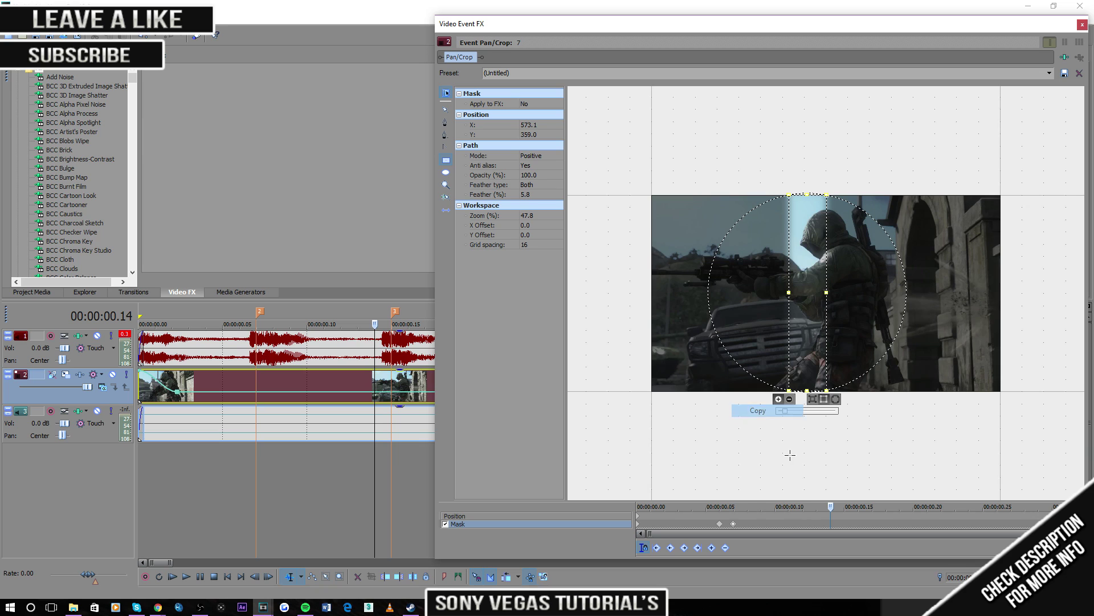
{"action": "right_click", "coordinate": [833, 523]}
{"action": "left_click", "coordinate": [869, 422]}
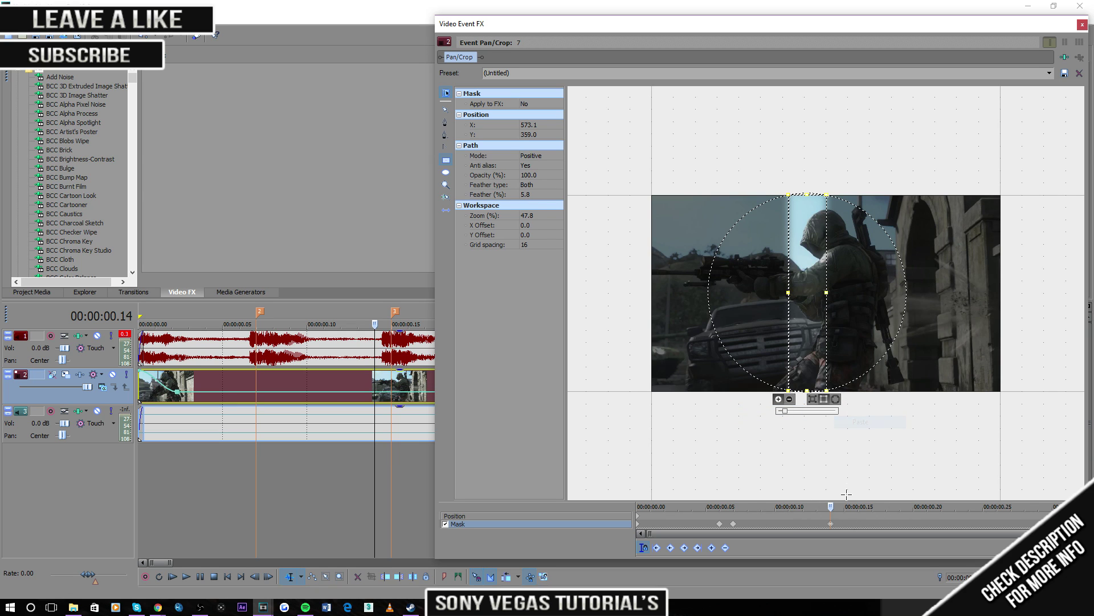
At 00:00:00.15, move the mask bar toward the picture's right edge, to about X 1,073.1.
{"action": "left_click_drag", "start_coordinate": [833, 505], "coordinate": [844, 534]}
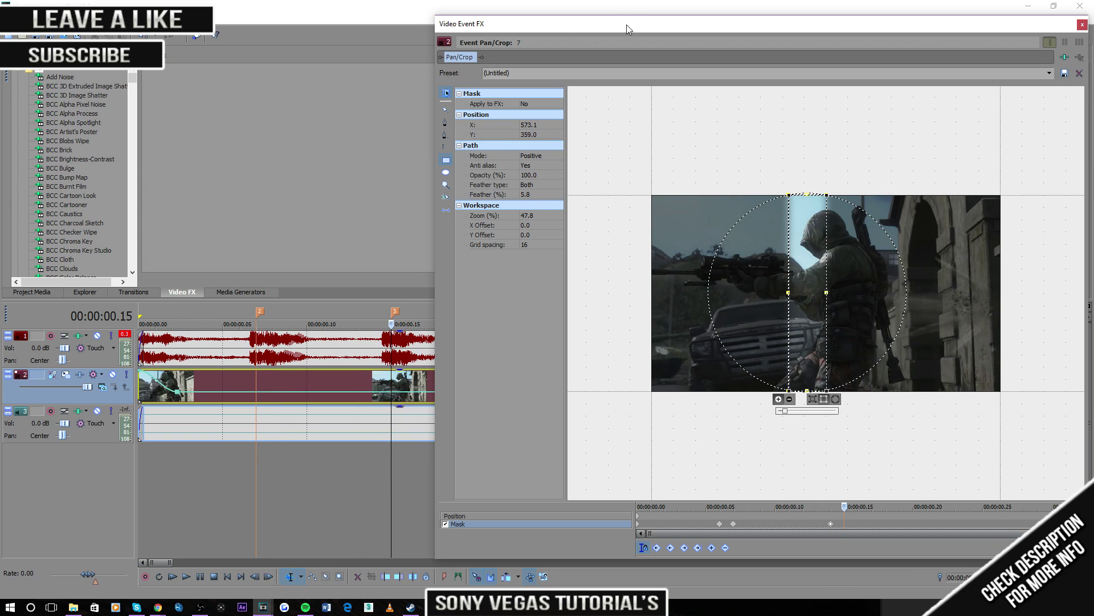
{"action": "left_click_drag", "start_coordinate": [627, 25], "coordinate": [154, 52]}
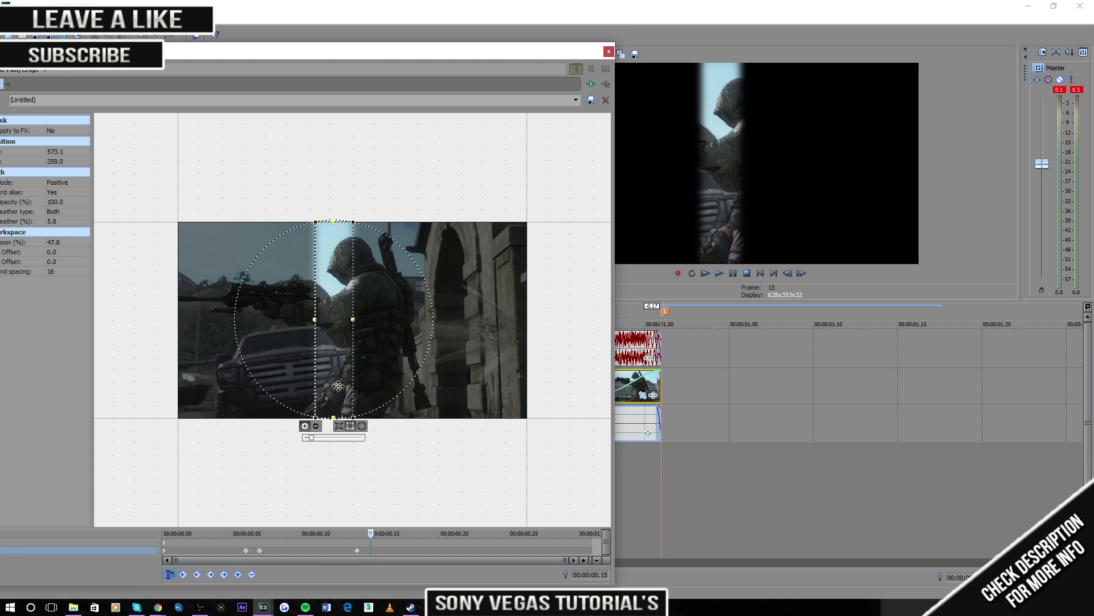
{"action": "left_click_drag", "start_coordinate": [338, 386], "coordinate": [473, 387]}
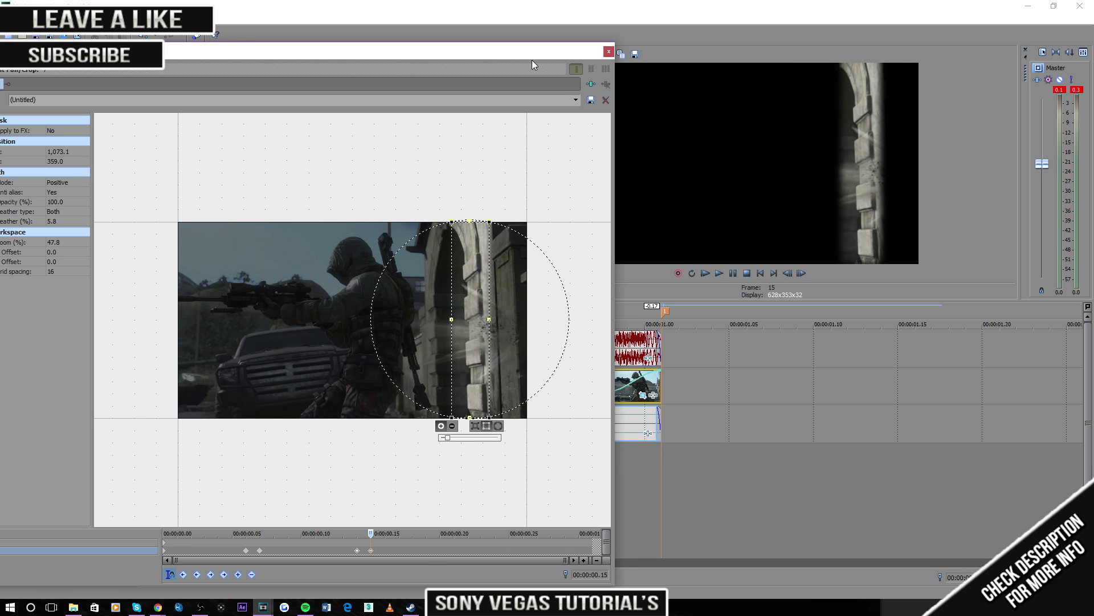
Copy the 00:00:00.15 mask keyframe and paste it one frame before marker 4, at 00:00:00.21.
{"action": "left_click_drag", "start_coordinate": [531, 59], "coordinate": [185, 76]}
{"action": "left_click", "coordinate": [511, 375]}
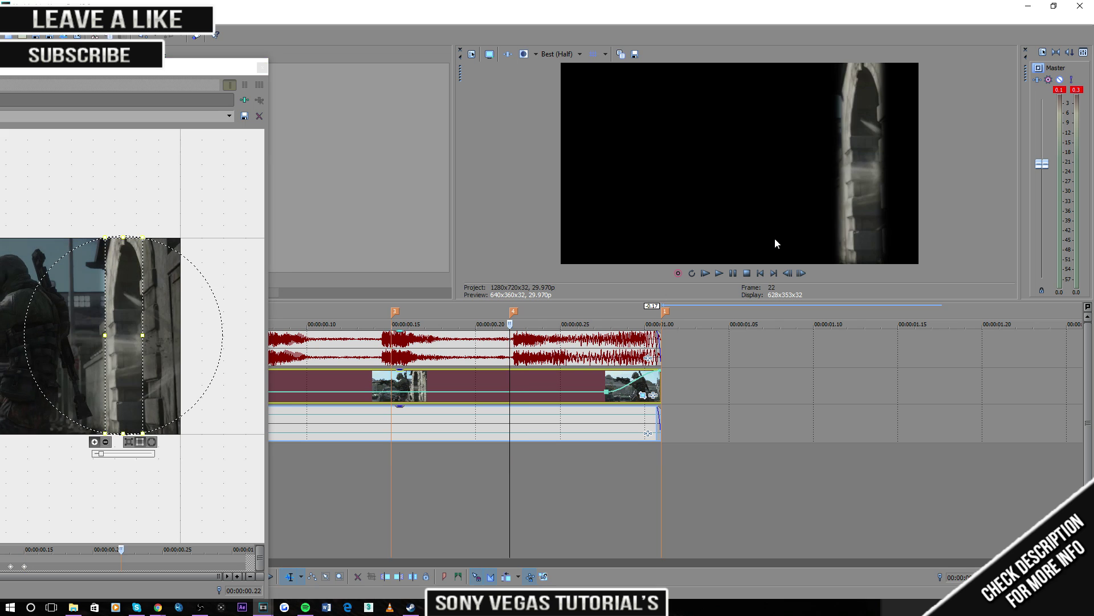
{"action": "key", "text": "Left"}
{"action": "left_click_drag", "start_coordinate": [176, 70], "coordinate": [690, 54]}
{"action": "left_click", "coordinate": [539, 552]}
{"action": "right_click", "coordinate": [540, 551]}
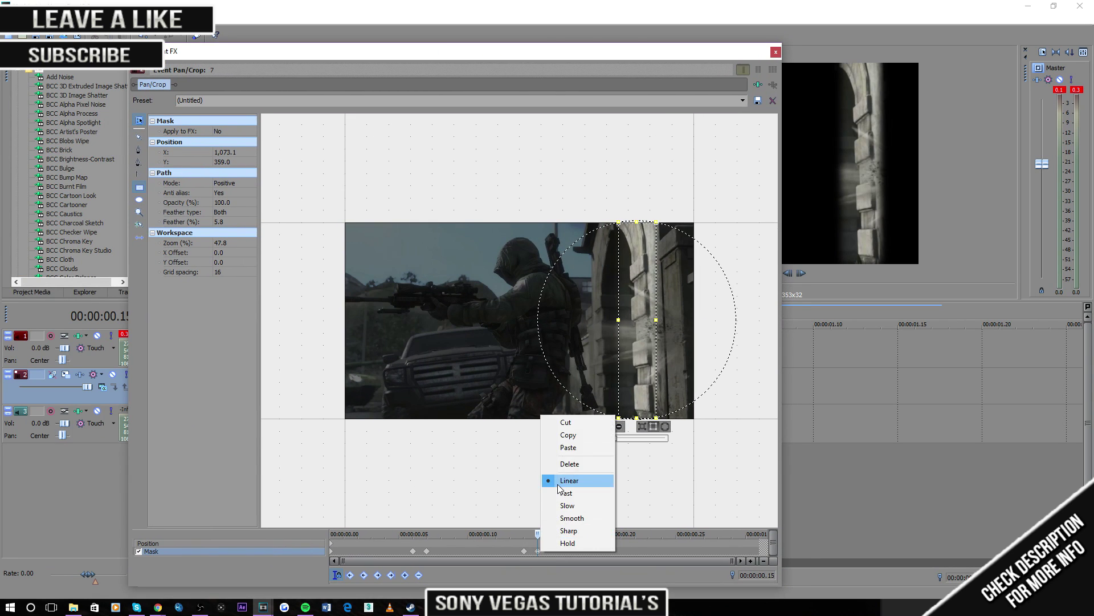
{"action": "left_click", "coordinate": [562, 438]}
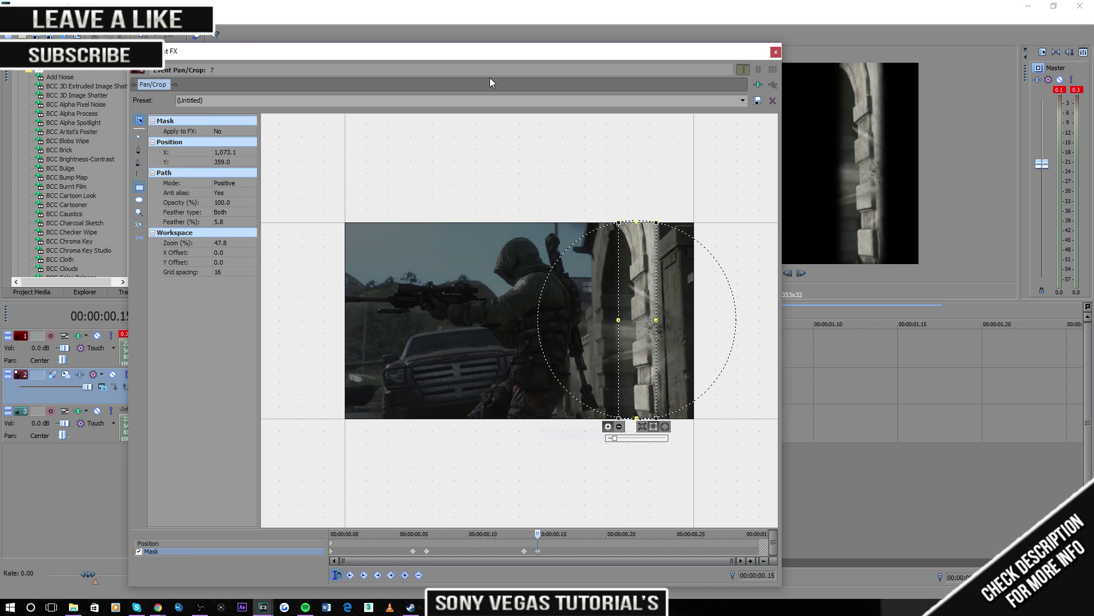
{"action": "left_click_drag", "start_coordinate": [484, 56], "coordinate": [101, 115]}
{"action": "left_click", "coordinate": [493, 382]}
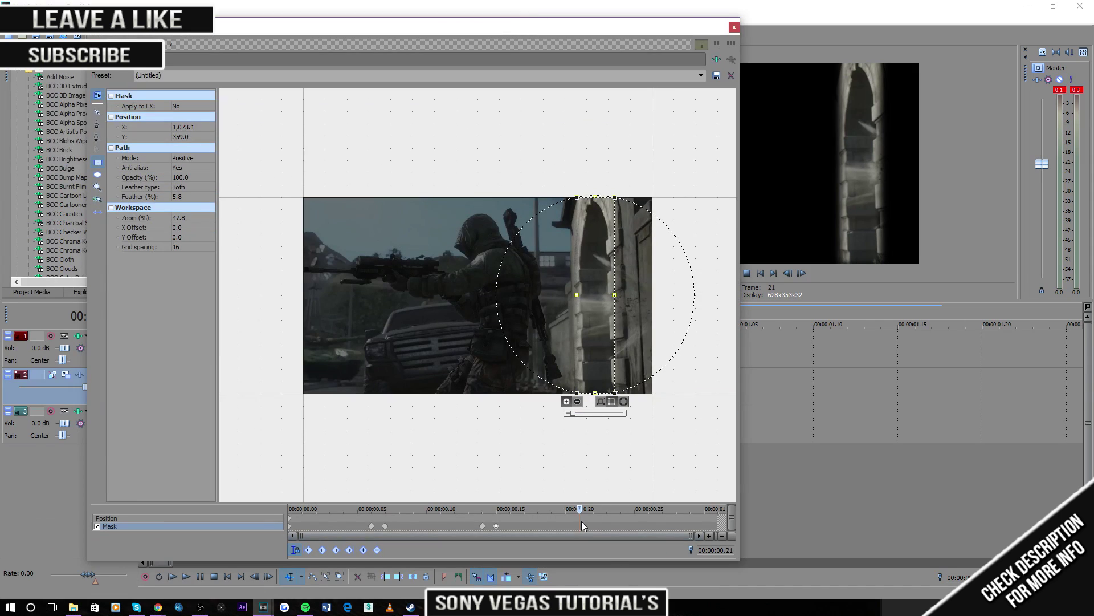
{"action": "right_click", "coordinate": [579, 525]}
{"action": "left_click", "coordinate": [605, 423]}
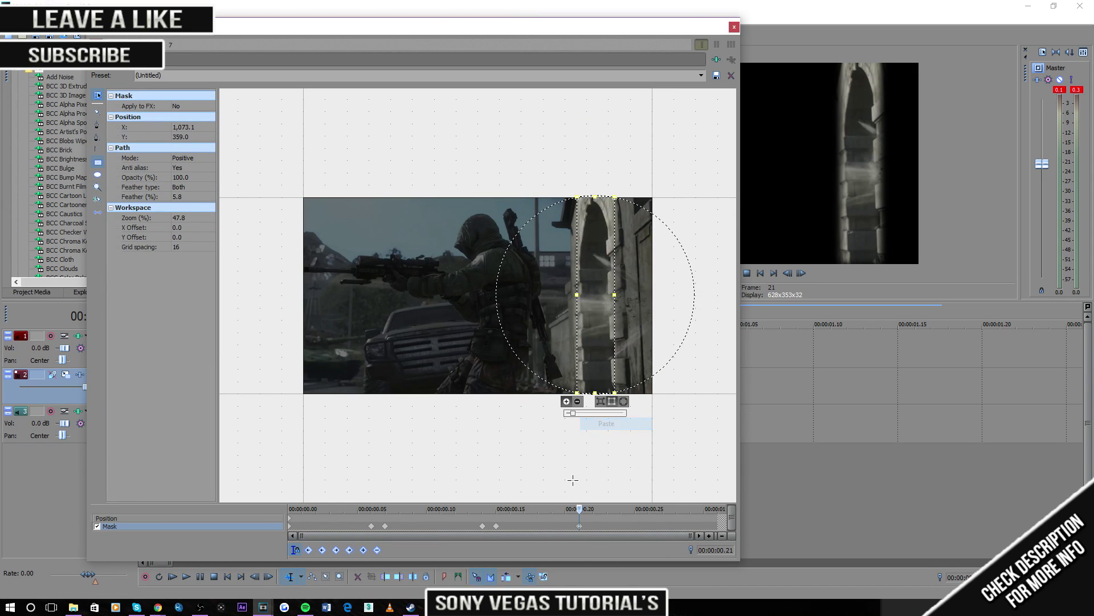
At 00:00:00.22, move the mask bar back near the picture's centre, to about X 675.6.
{"action": "left_click", "coordinate": [592, 509]}
{"action": "left_click", "coordinate": [590, 332]}
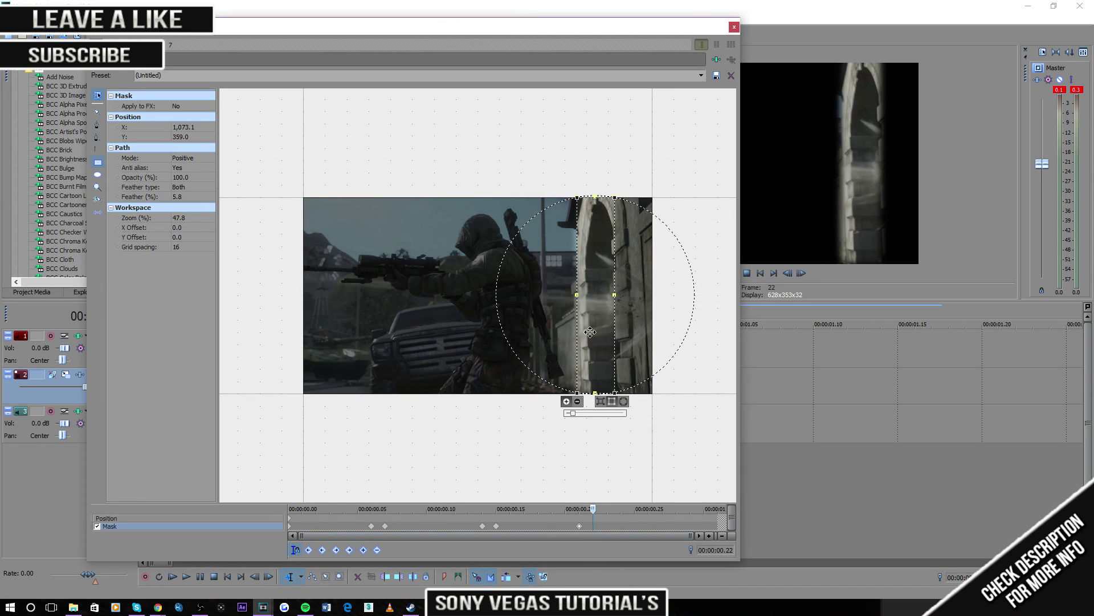
{"action": "left_click_drag", "start_coordinate": [603, 325], "coordinate": [495, 326]}
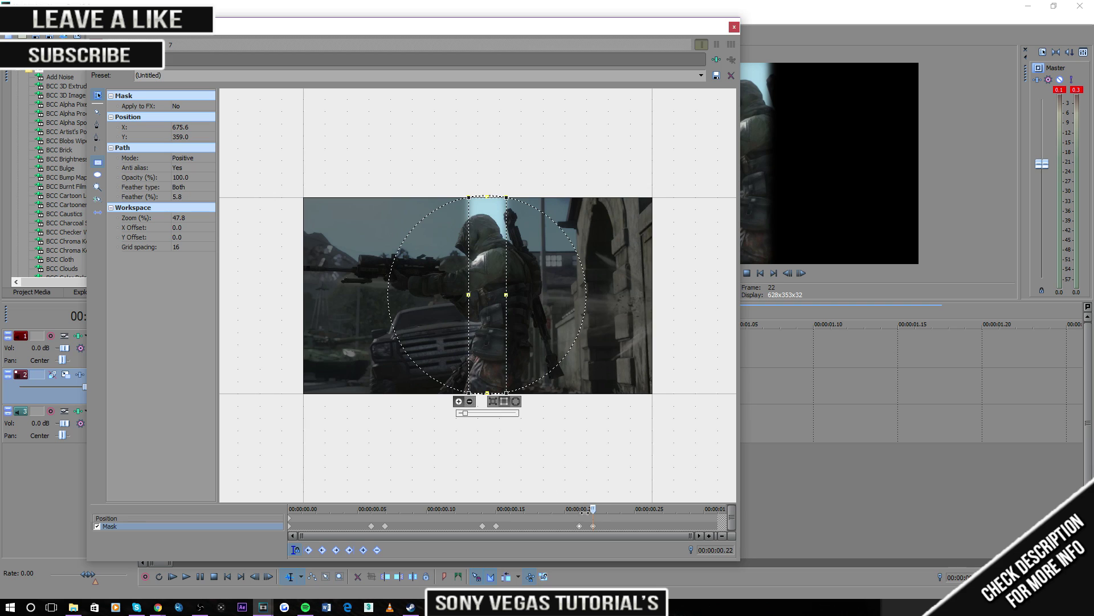
Move the playhead to the end of the clip and set the mask's Apply to FX option to Yes.
{"action": "left_click_drag", "start_coordinate": [595, 506], "coordinate": [718, 516]}
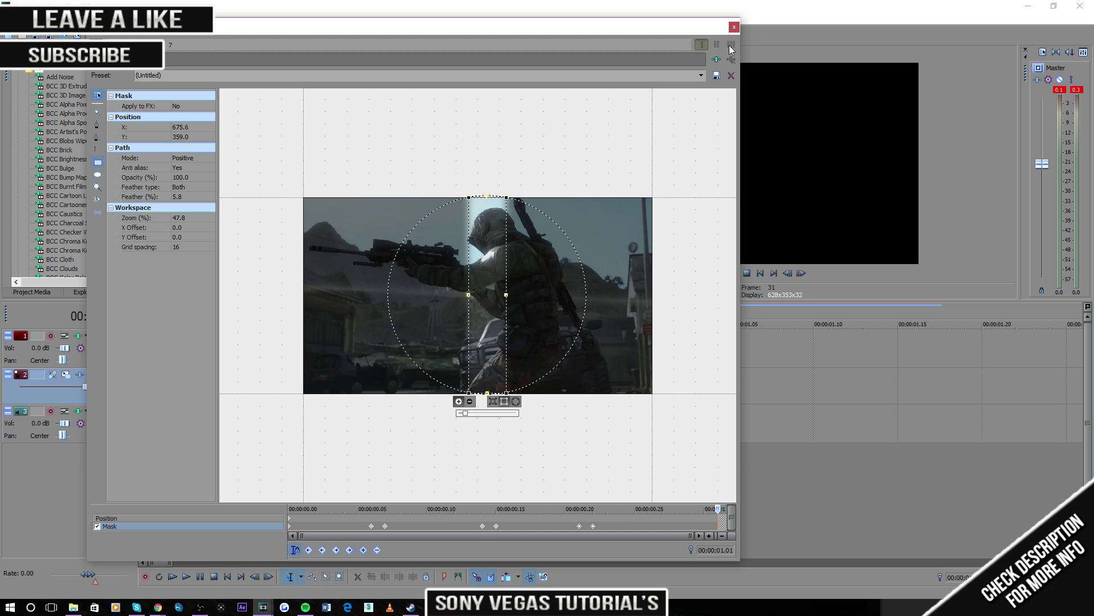
{"action": "left_click_drag", "start_coordinate": [304, 29], "coordinate": [901, 105]}
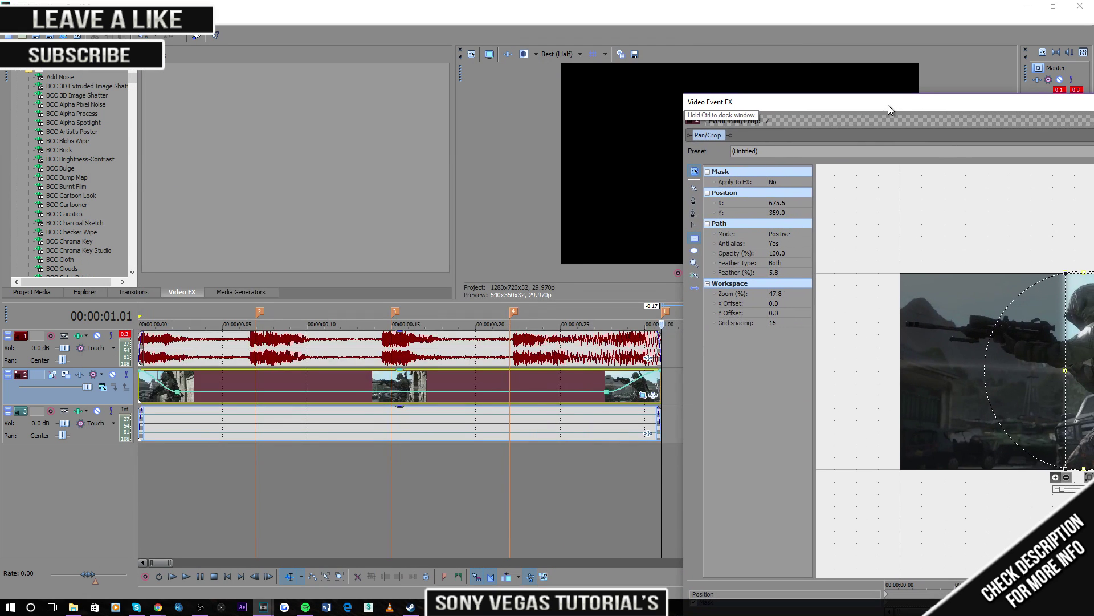
{"action": "left_click", "coordinate": [785, 184]}
{"action": "left_click", "coordinate": [777, 190]}
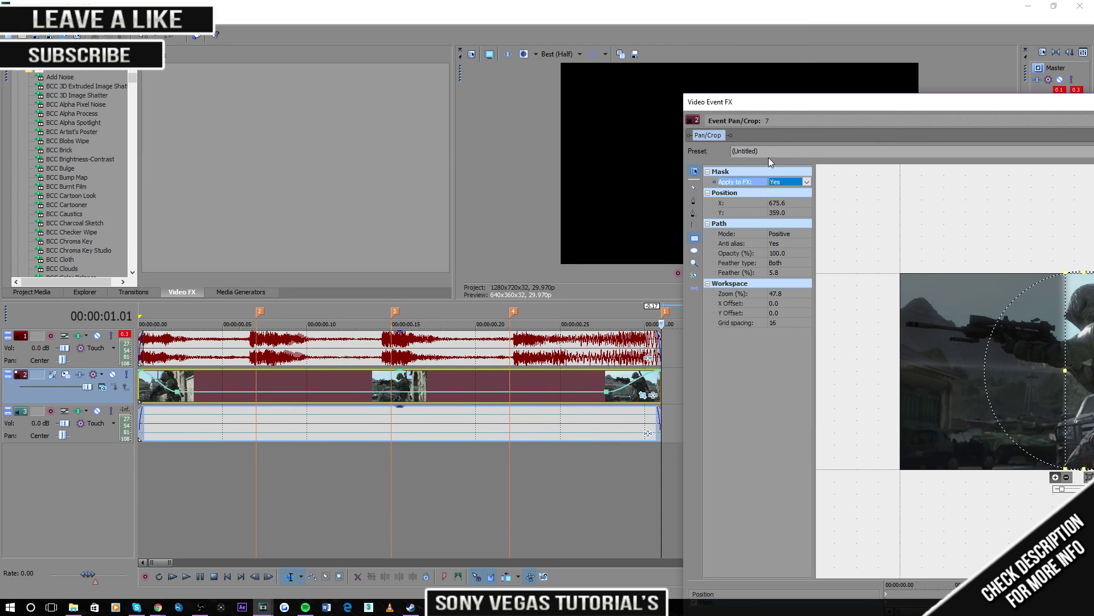
Move the playhead to 00:00:00.04 and open the plug-in chooser for the clip's effect chain.
{"action": "left_click_drag", "start_coordinate": [755, 103], "coordinate": [978, 124]}
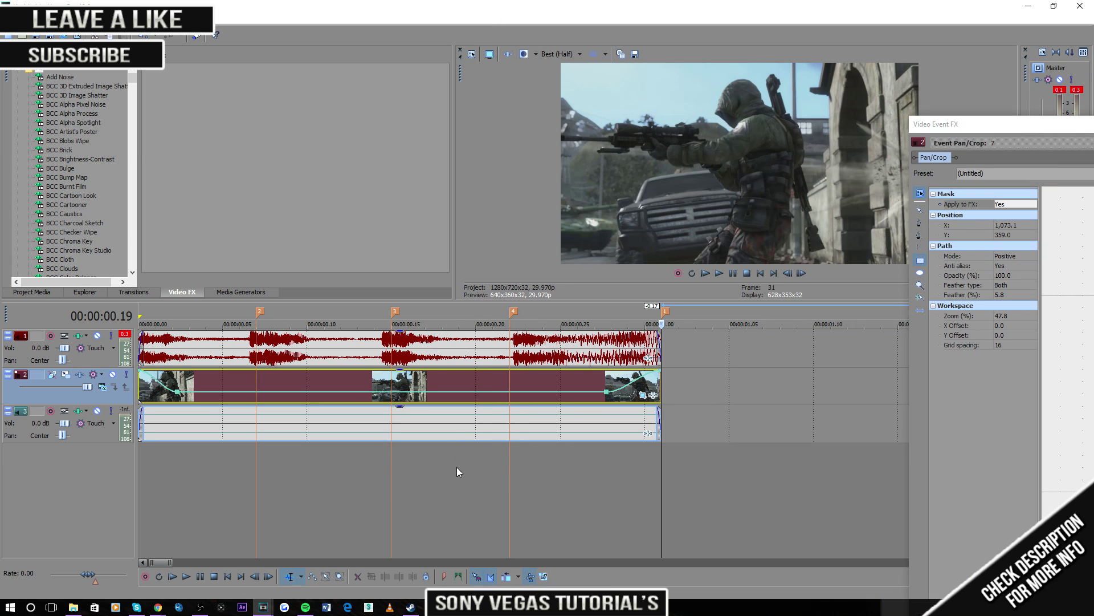
{"action": "left_click_drag", "start_coordinate": [458, 467], "coordinate": [205, 470]}
{"action": "left_click", "coordinate": [204, 470]}
{"action": "left_click_drag", "start_coordinate": [1006, 127], "coordinate": [354, 46]}
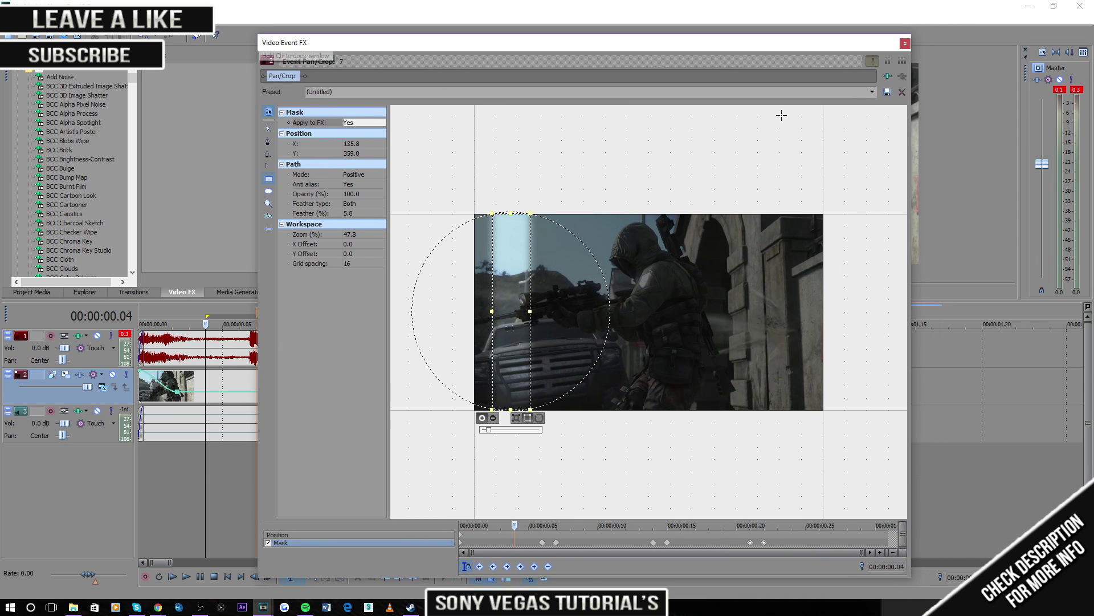
{"action": "left_click", "coordinate": [888, 76]}
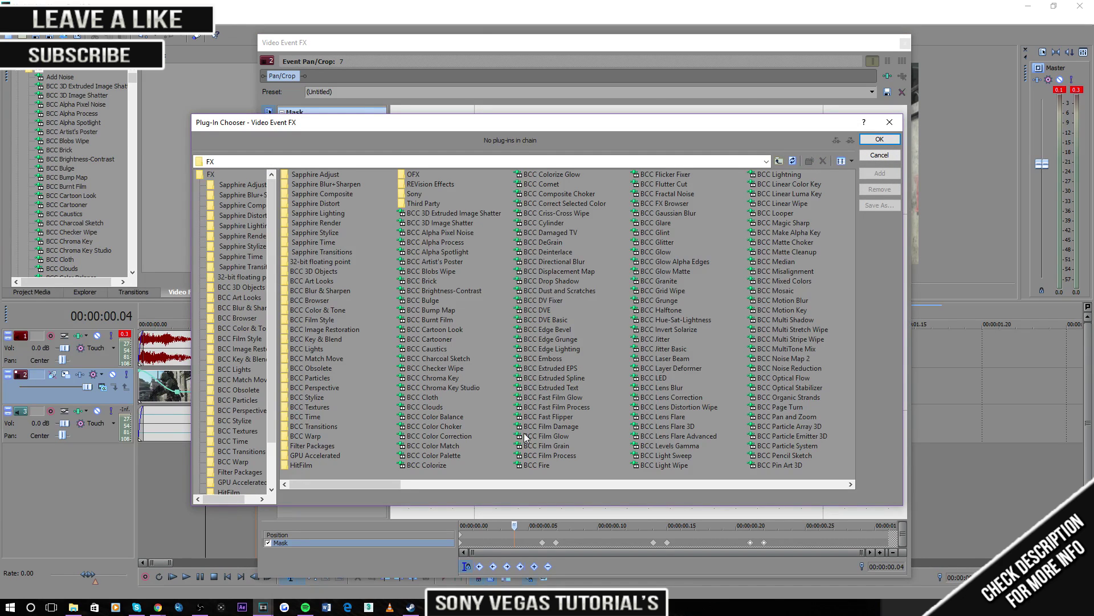
Add the Sony Color Corrector (Secondary) plug-in to the clip's effect chain.
{"action": "scroll", "coordinate": [233, 342], "scroll_direction": "down", "scroll_amount": 2}
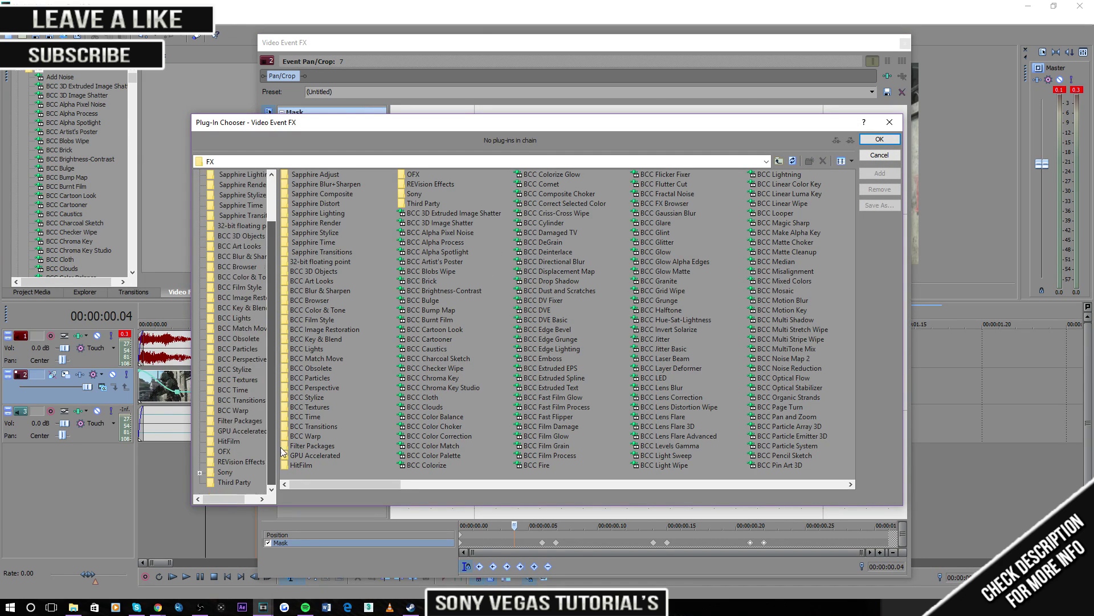
{"action": "left_click", "coordinate": [224, 472]}
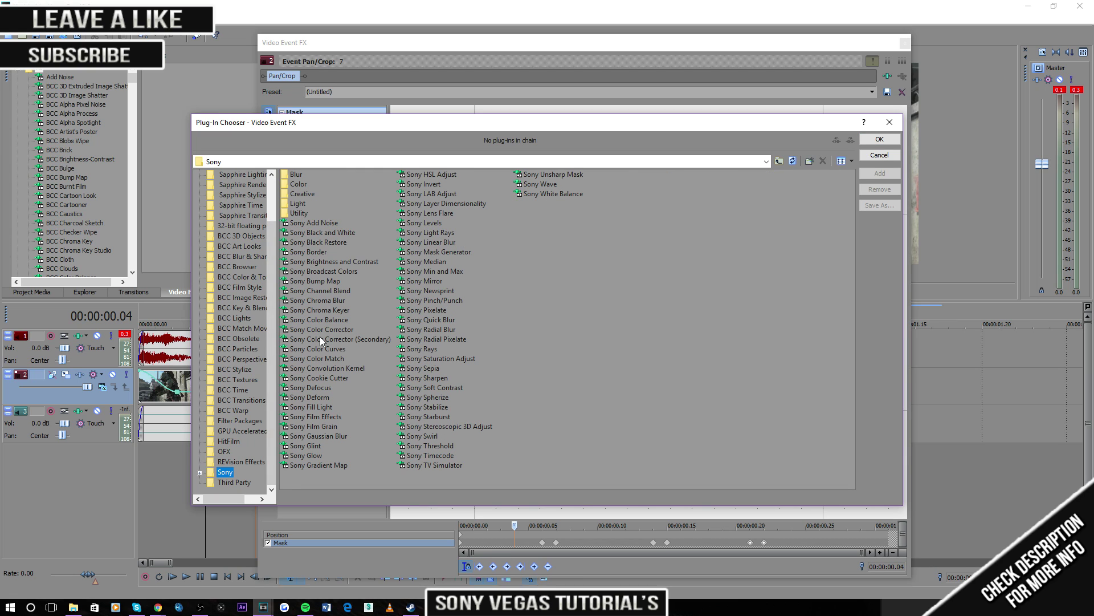
{"action": "left_click", "coordinate": [320, 340]}
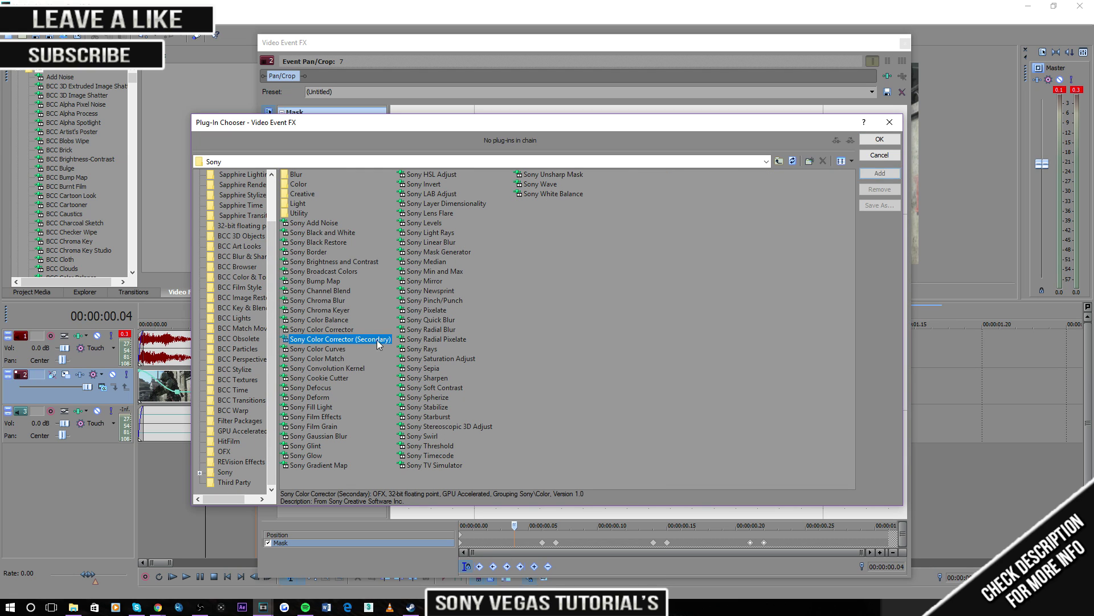
{"action": "left_click", "coordinate": [879, 174]}
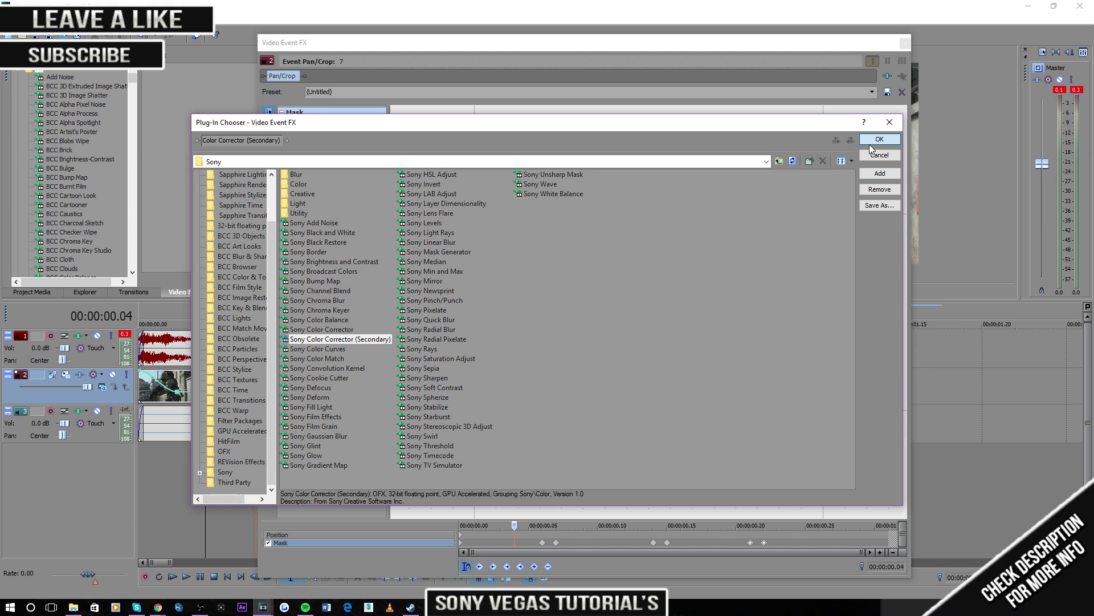
{"action": "left_click", "coordinate": [872, 141]}
Enable chrominance keyframing in the Color Corrector and set the chrominance to red, about 115.11, 0.9817, at 00:00:00.00.
{"action": "left_click_drag", "start_coordinate": [485, 42], "coordinate": [261, 32]}
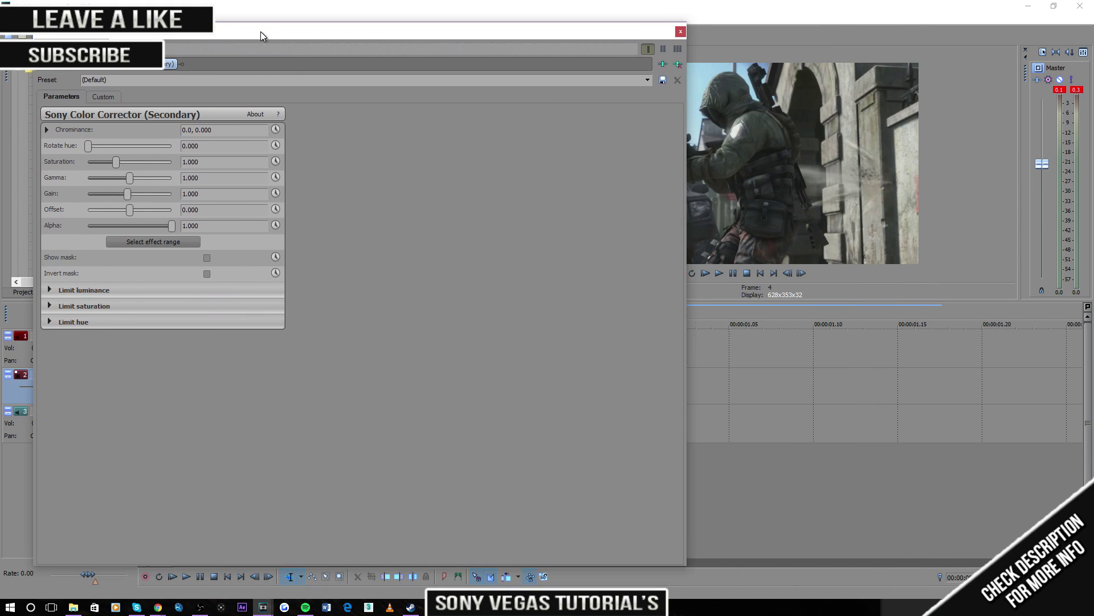
{"action": "left_click", "coordinate": [47, 129]}
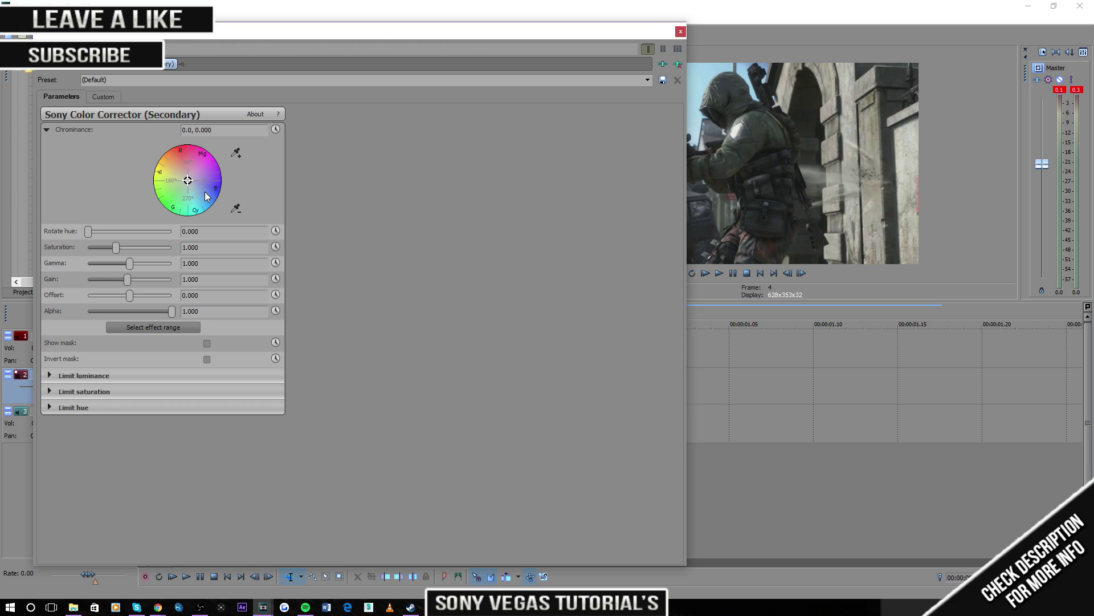
{"action": "left_click_drag", "start_coordinate": [378, 36], "coordinate": [348, 20]}
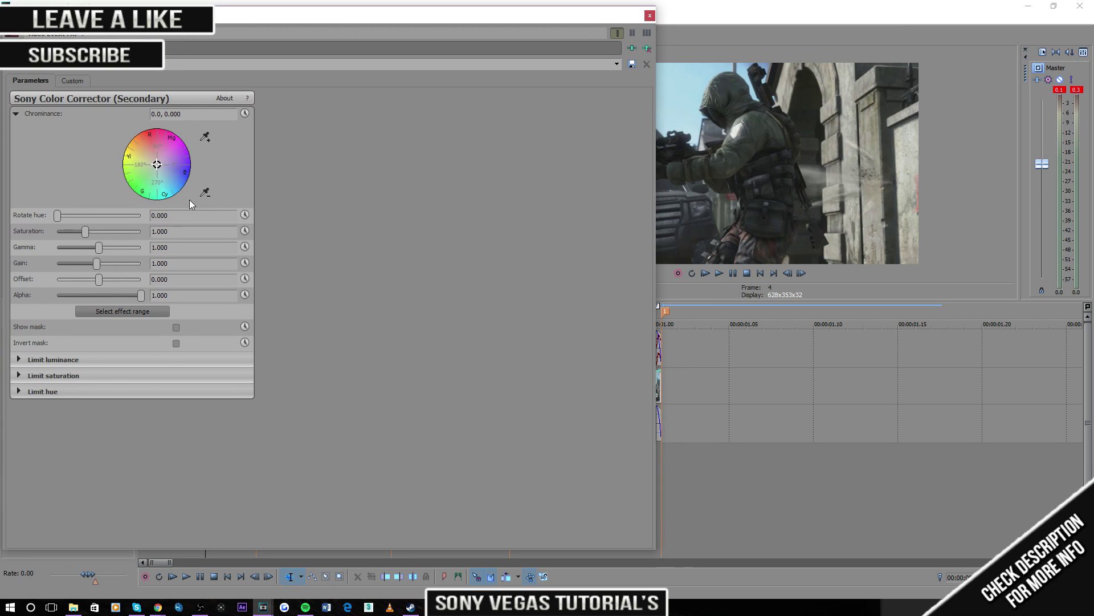
{"action": "left_click", "coordinate": [248, 115]}
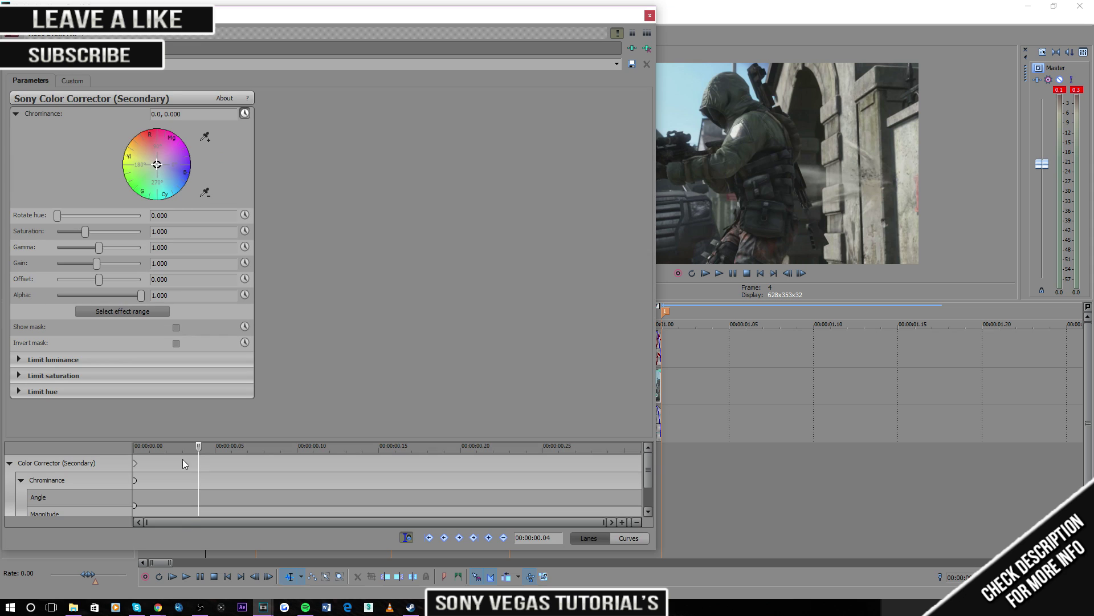
{"action": "left_click_drag", "start_coordinate": [198, 447], "coordinate": [92, 443]}
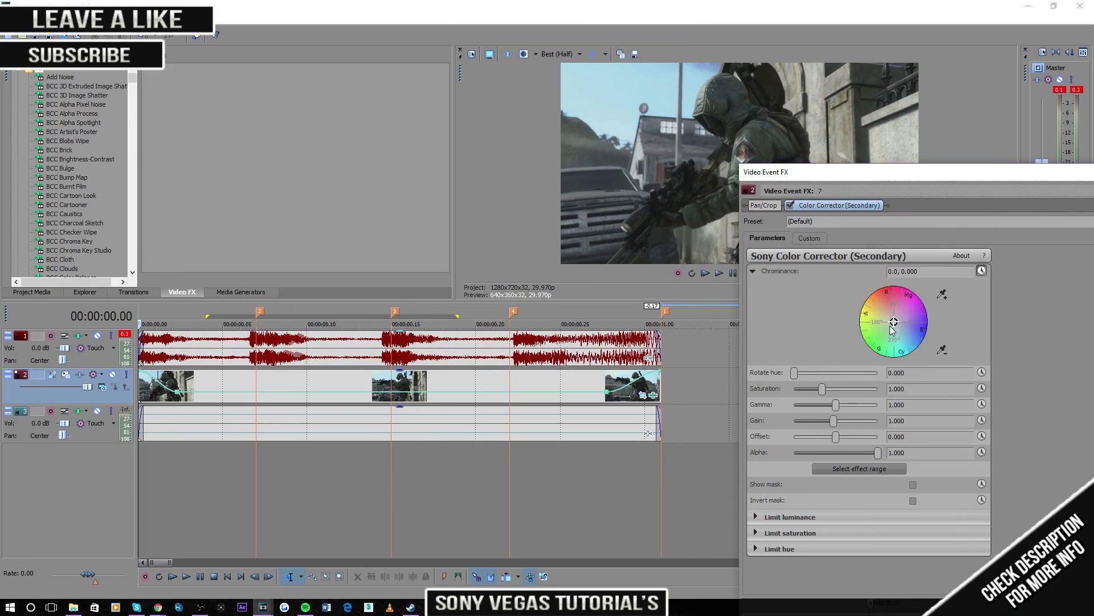
{"action": "left_click_drag", "start_coordinate": [893, 330], "coordinate": [880, 290]}
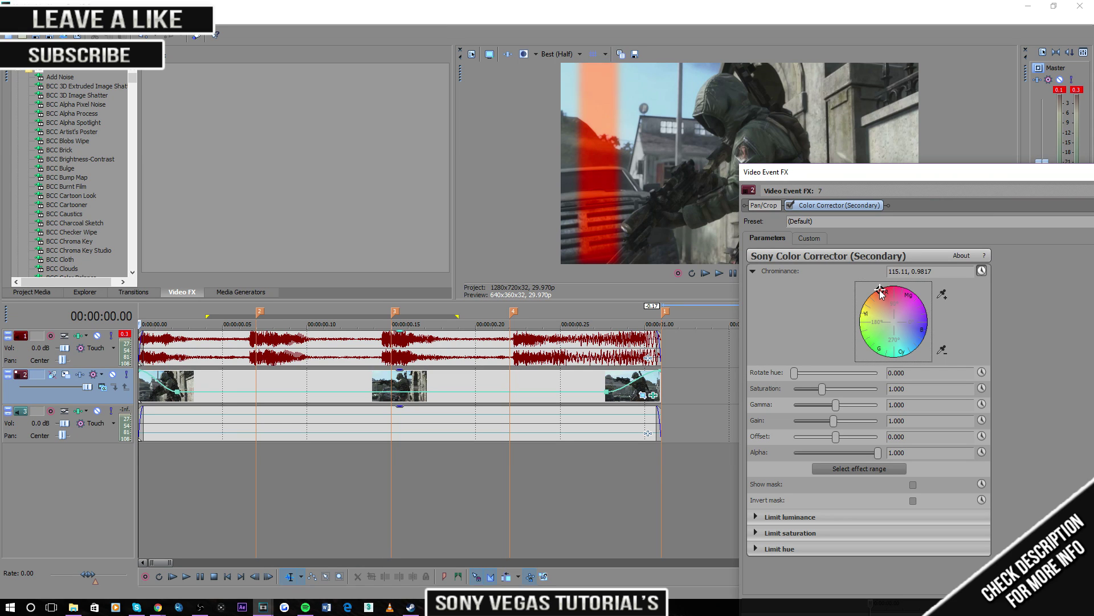
Add a red chrominance keyframe, about 114.93, 1.000, one frame before marker 2, at 00:00:00.06.
{"action": "left_click_drag", "start_coordinate": [810, 174], "coordinate": [746, 23]}
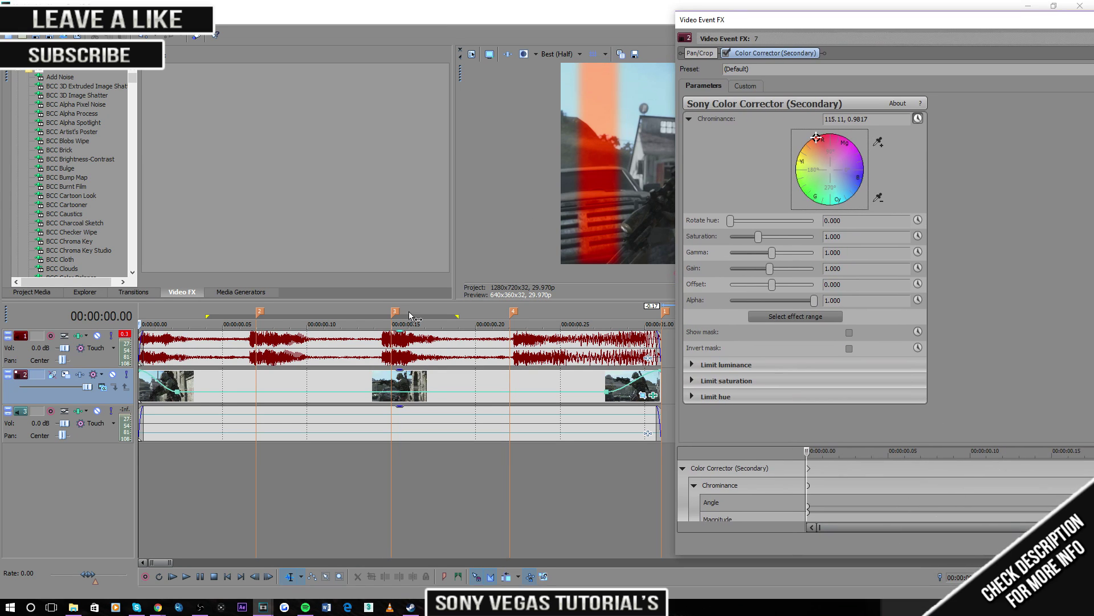
{"action": "left_click", "coordinate": [256, 382]}
{"action": "left_click_drag", "start_coordinate": [727, 22], "coordinate": [870, 74]}
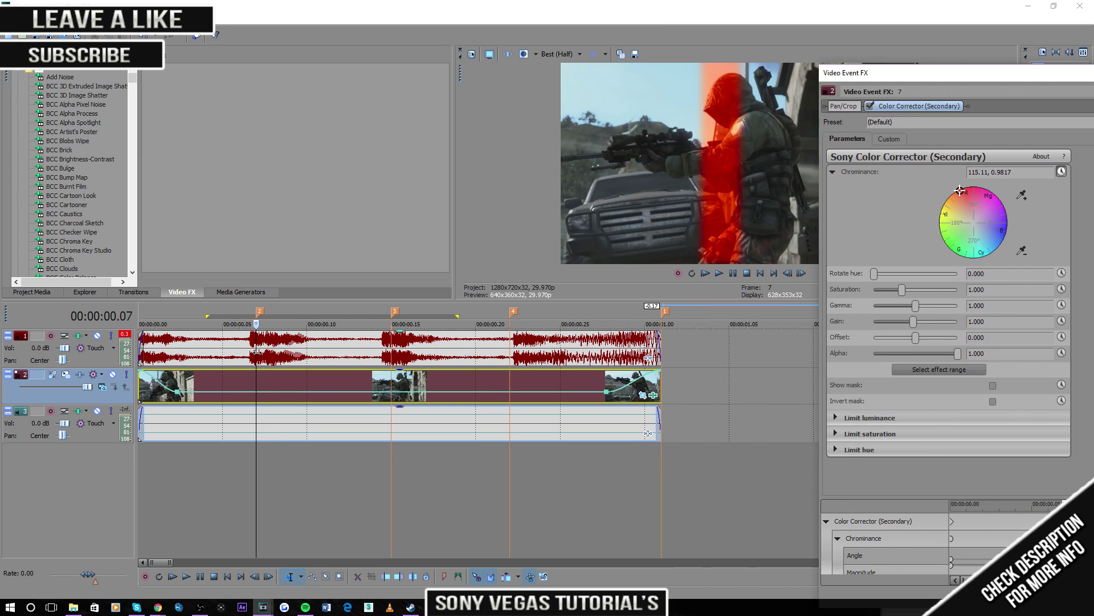
{"action": "left_click", "coordinate": [785, 274]}
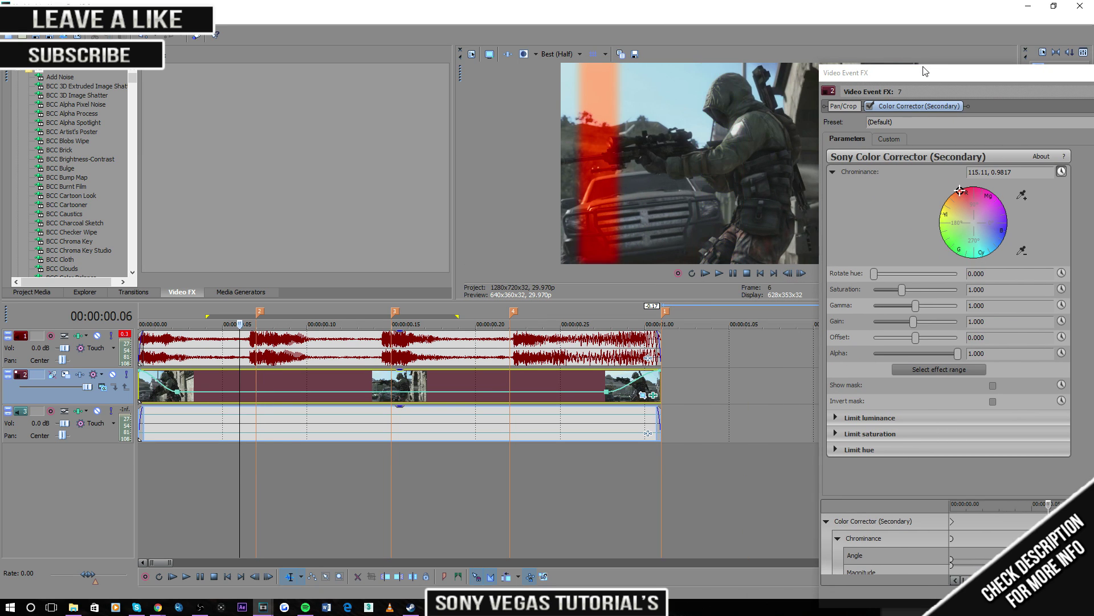
{"action": "left_click_drag", "start_coordinate": [925, 70], "coordinate": [693, 30]}
{"action": "left_click", "coordinate": [726, 150]}
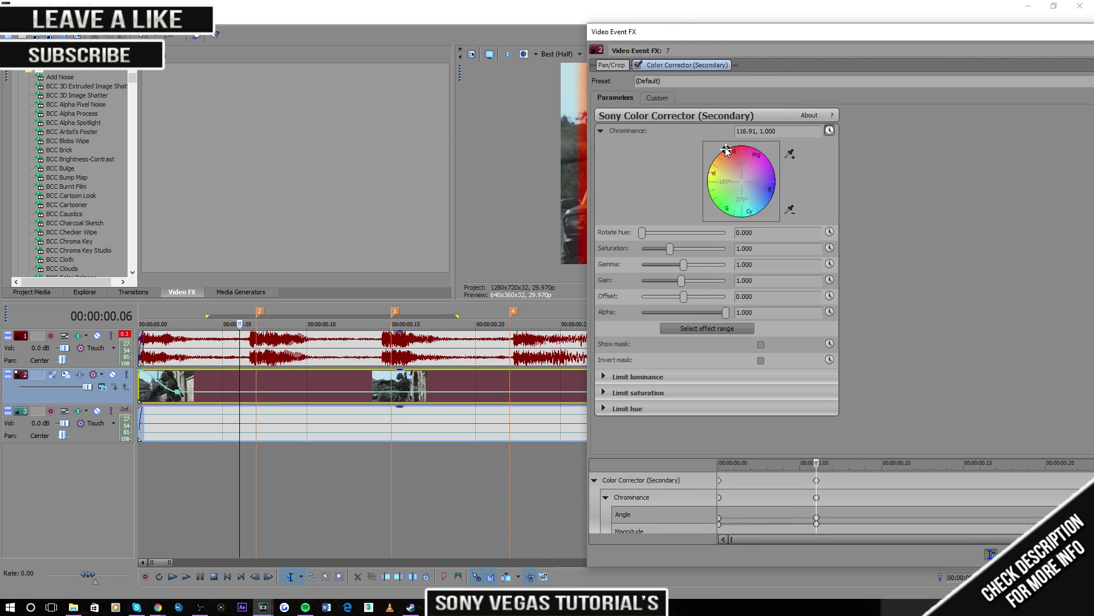
At marker 2, 00:00:00.07, set the Color Corrector's chrominance to cyan, about 289.03, 1.000.
{"action": "left_click", "coordinate": [821, 464]}
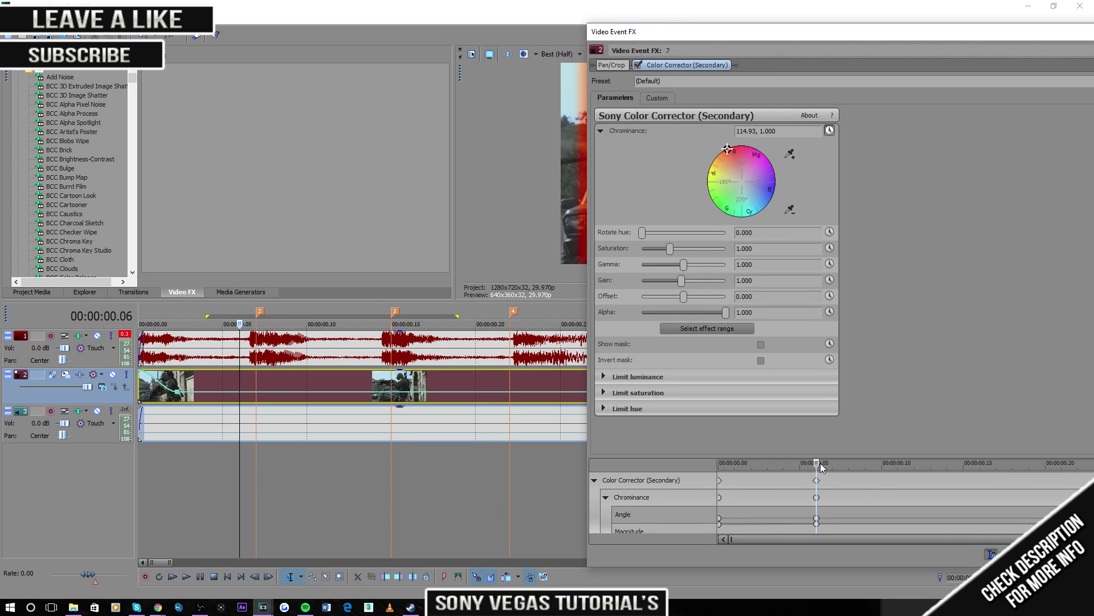
{"action": "key", "text": "Right"}
{"action": "left_click_drag", "start_coordinate": [705, 32], "coordinate": [867, 101]}
{"action": "left_click_drag", "start_coordinate": [890, 217], "coordinate": [910, 285]}
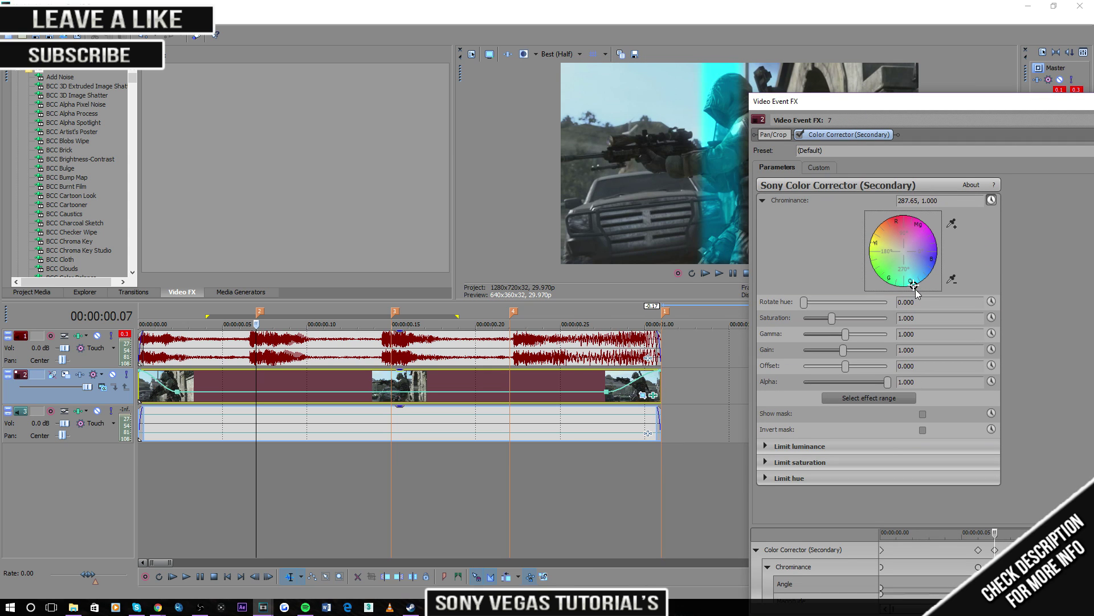
Add a cyan chrominance keyframe, about 289.59, 0.9941, one frame before marker 3, at 00:00:00.14.
{"action": "left_click_drag", "start_coordinate": [903, 106], "coordinate": [114, 50]}
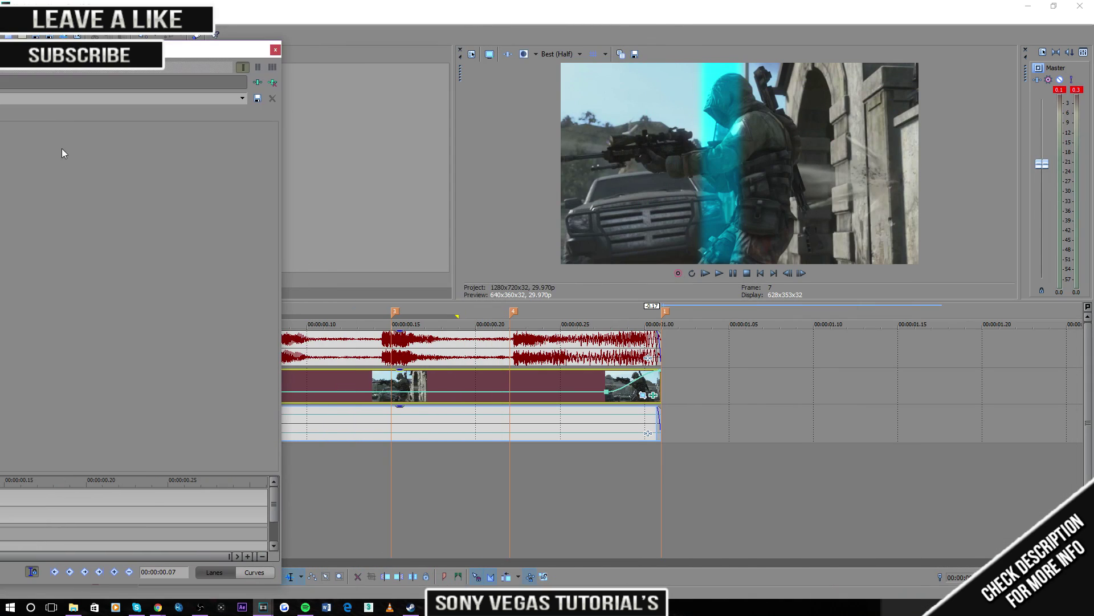
{"action": "left_click", "coordinate": [391, 388]}
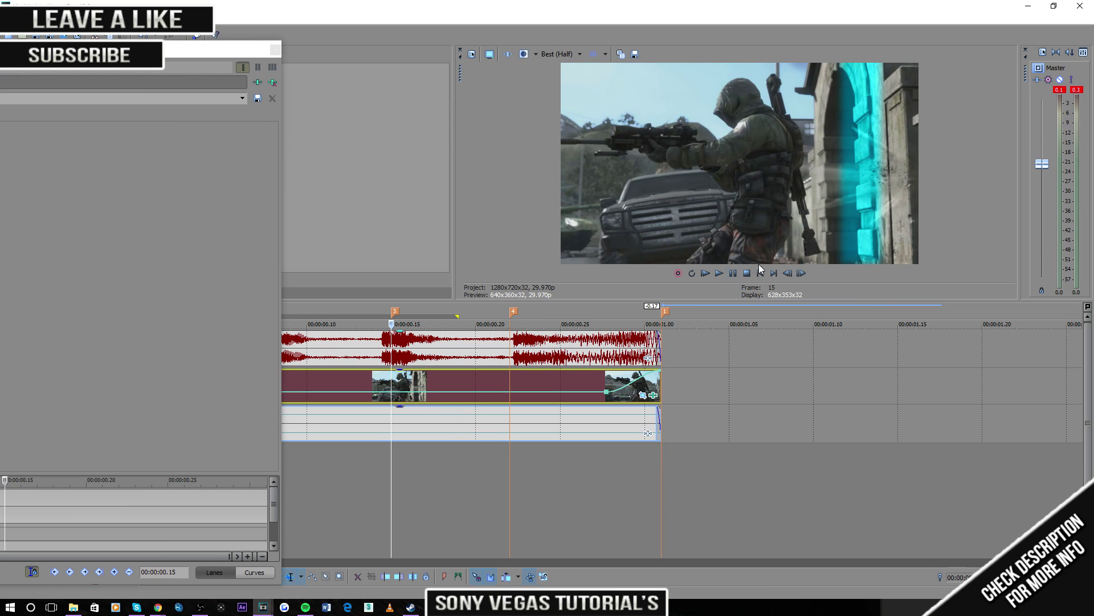
{"action": "left_click", "coordinate": [788, 273]}
{"action": "left_click_drag", "start_coordinate": [201, 46], "coordinate": [1018, 47]}
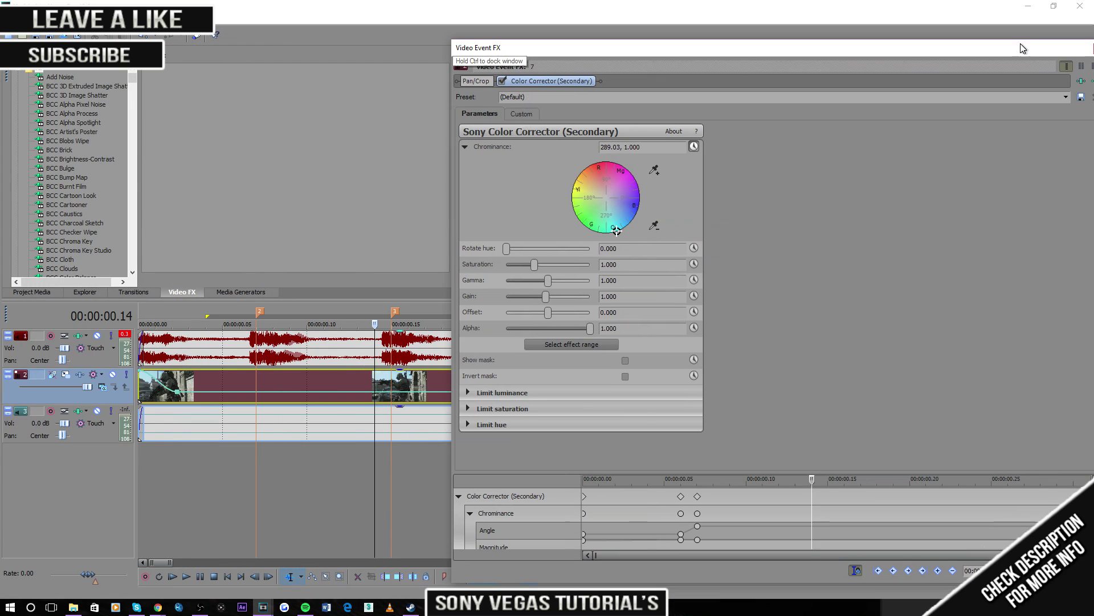
{"action": "left_click_drag", "start_coordinate": [618, 232], "coordinate": [618, 232]}
At marker 3, 00:00:00.15, set the Color Corrector's chrominance to green, about 203.37, 1.000.
{"action": "left_click_drag", "start_coordinate": [695, 58], "coordinate": [598, 70]}
{"action": "mouse_move", "coordinate": [745, 62]}
{"action": "left_mouse_down"}
{"action": "mouse_move", "coordinate": [303, 104]}
{"action": "mouse_move", "coordinate": [747, 62]}
{"action": "left_mouse_up"}
{"action": "left_click", "coordinate": [801, 274]}
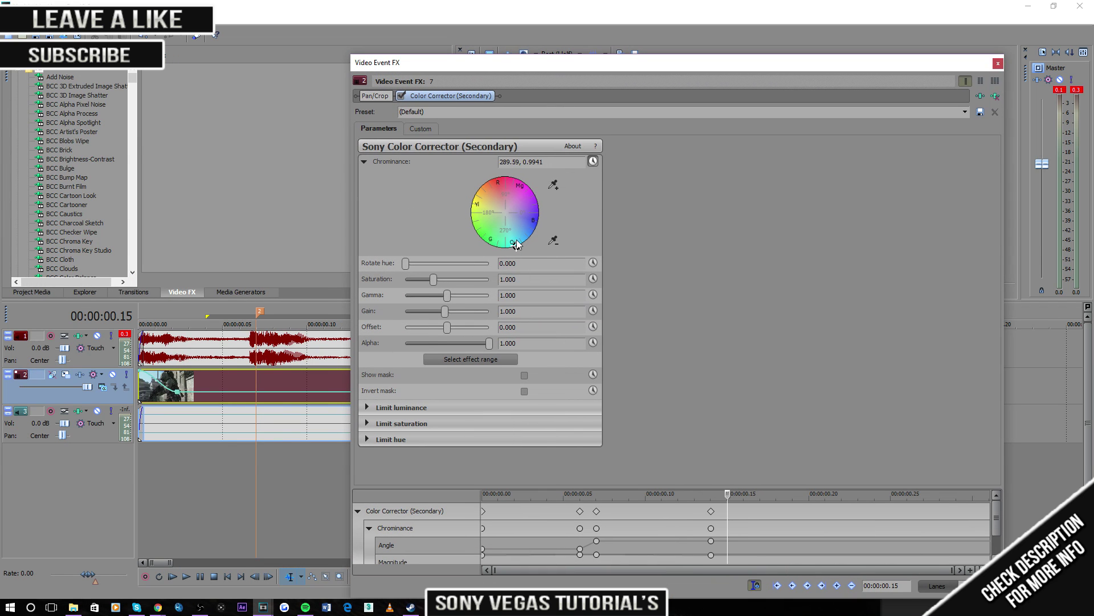
{"action": "left_click_drag", "start_coordinate": [516, 245], "coordinate": [474, 227]}
{"action": "left_click_drag", "start_coordinate": [593, 61], "coordinate": [194, 66]}
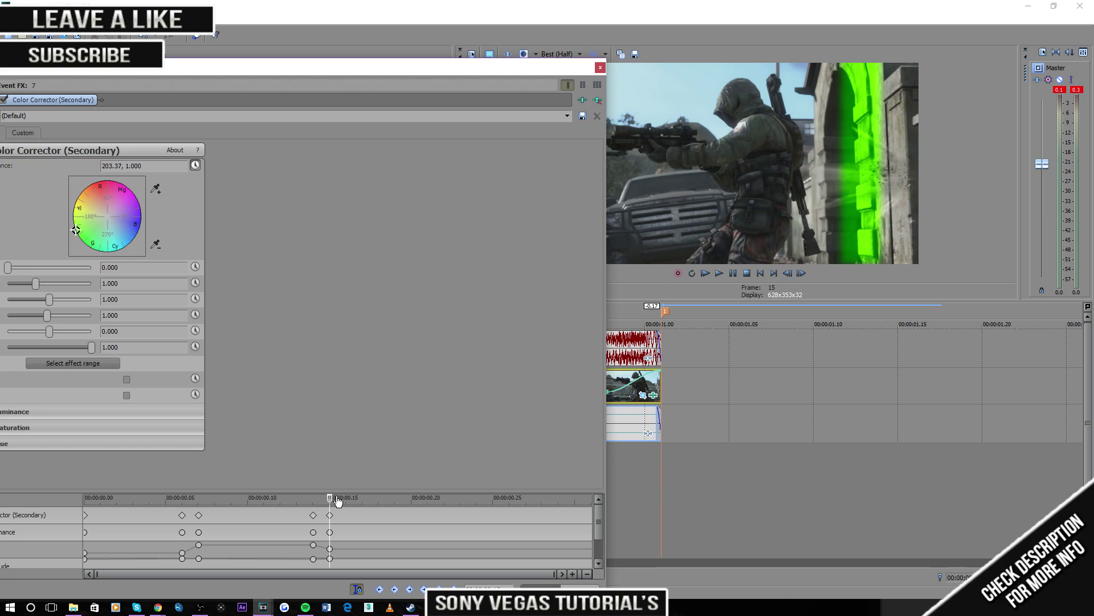
Add a green chrominance keyframe, about 203.2, 1.000, one frame before marker 4, at 00:00:00.21.
{"action": "left_click_drag", "start_coordinate": [490, 80], "coordinate": [278, 94]}
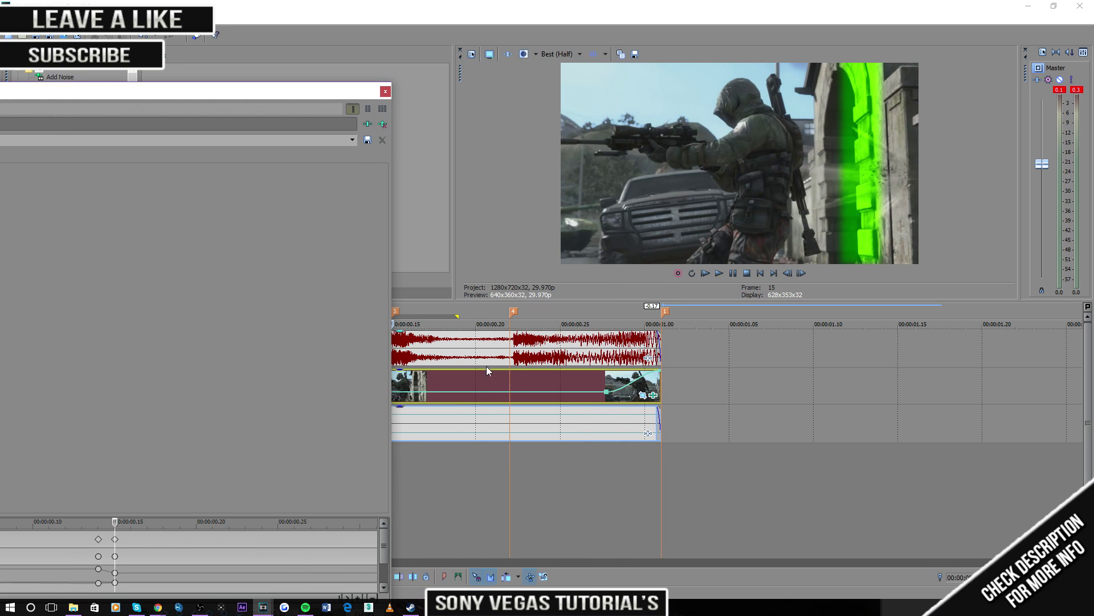
{"action": "left_click", "coordinate": [513, 379]}
{"action": "left_click", "coordinate": [788, 273]}
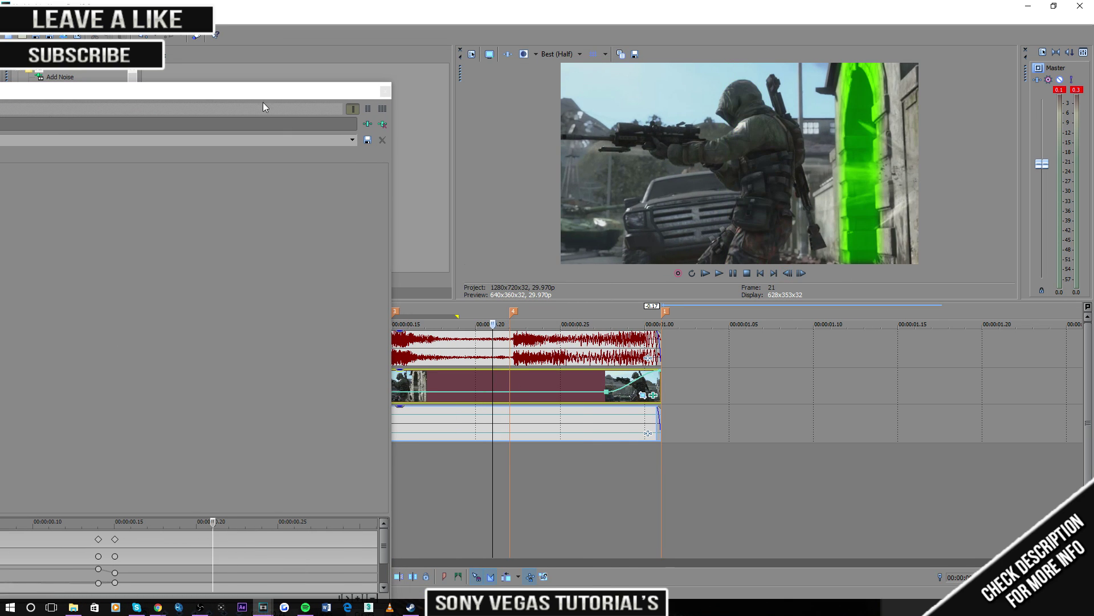
{"action": "left_click_drag", "start_coordinate": [252, 92], "coordinate": [737, 12]}
{"action": "left_click", "coordinate": [345, 177]}
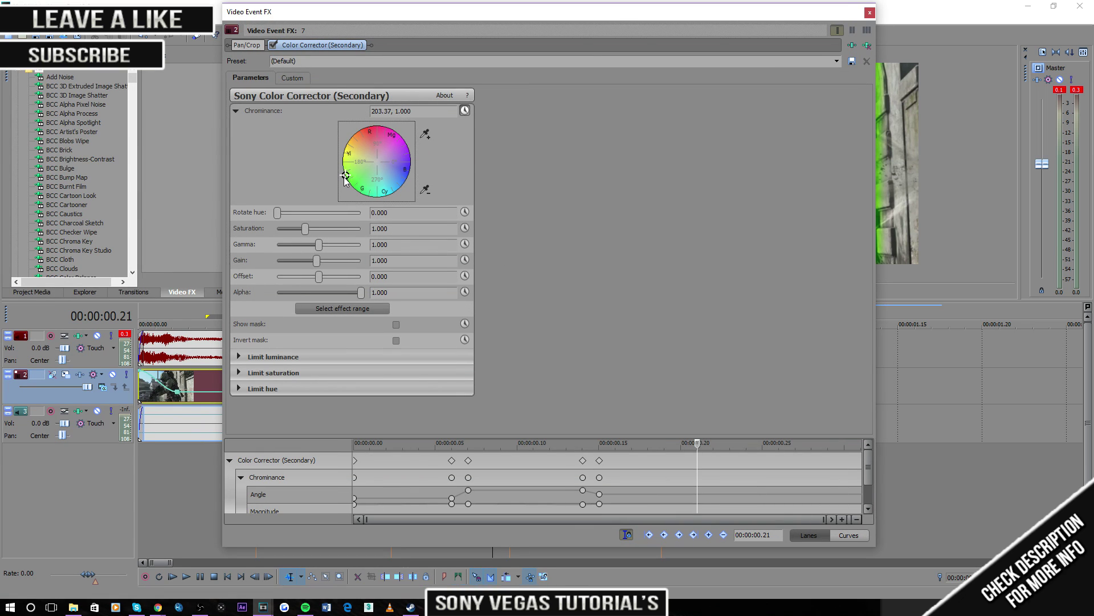
{"action": "left_click_drag", "start_coordinate": [345, 178], "coordinate": [345, 176]}
At marker 4, 00:00:00.22, set the Color Corrector's chrominance to magenta-purple, about 39.81, 1.000.
{"action": "left_click_drag", "start_coordinate": [531, 14], "coordinate": [485, 86]}
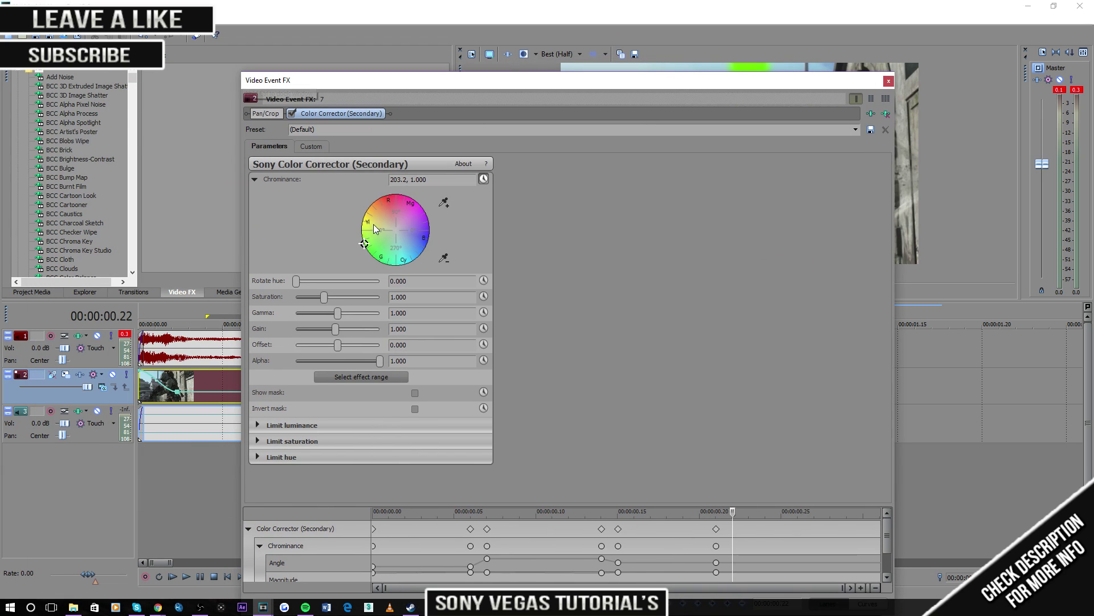
{"action": "left_click_drag", "start_coordinate": [364, 243], "coordinate": [422, 206]}
{"action": "left_click_drag", "start_coordinate": [579, 88], "coordinate": [89, 334]}
Add a magenta-purple chrominance keyframe, about 40.04, 1.000, at the clip's end, 00:00:01.01, and close the effect settings.
{"action": "left_click", "coordinate": [662, 464]}
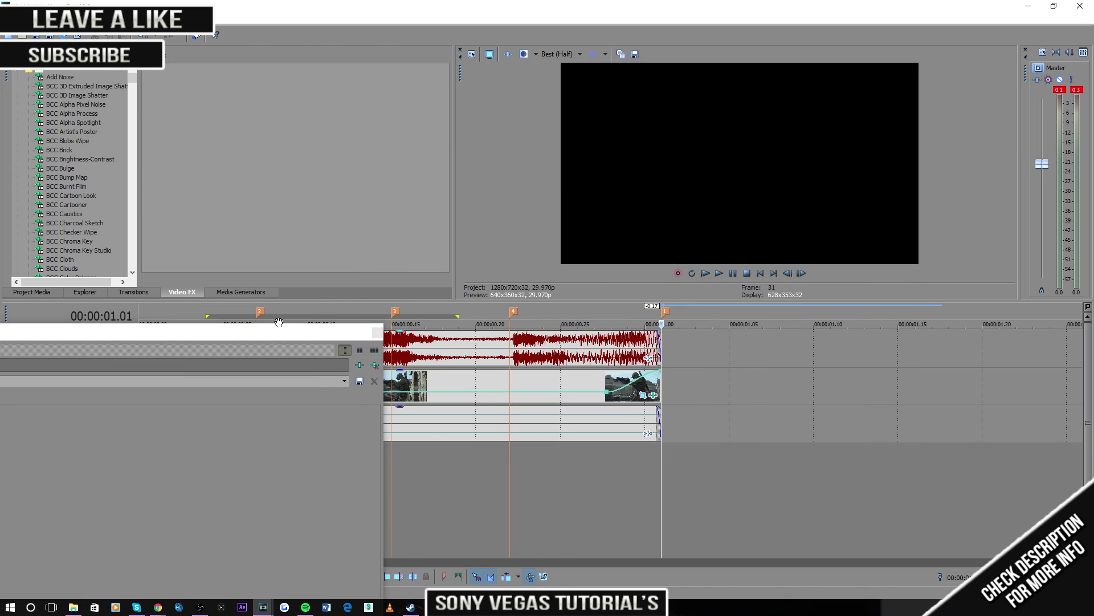
{"action": "left_click_drag", "start_coordinate": [278, 334], "coordinate": [525, 103]}
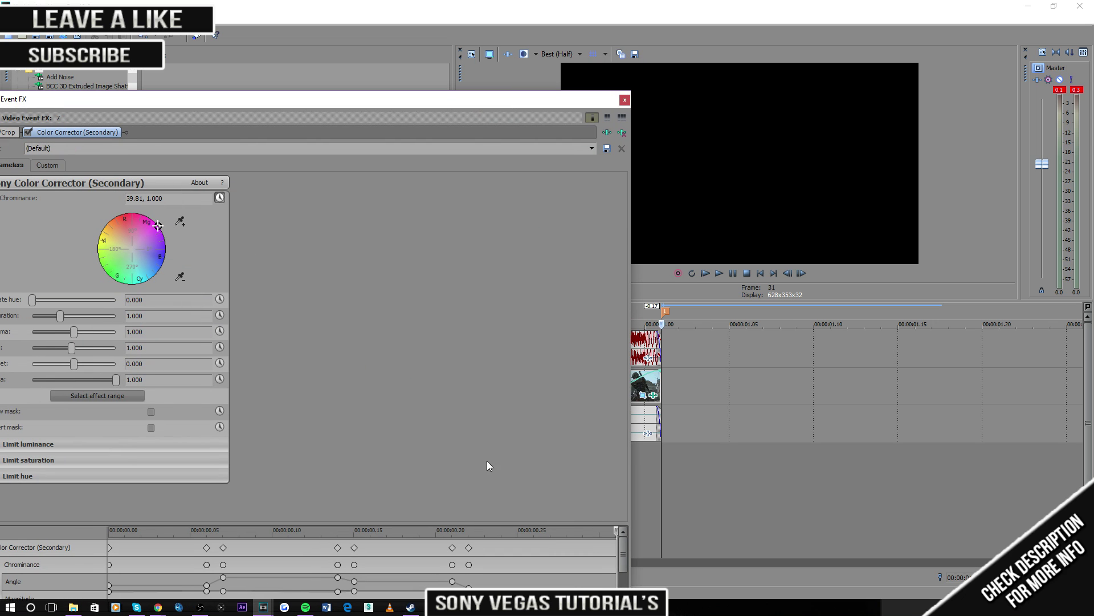
{"action": "left_click", "coordinate": [159, 228]}
{"action": "left_click", "coordinate": [625, 101]}
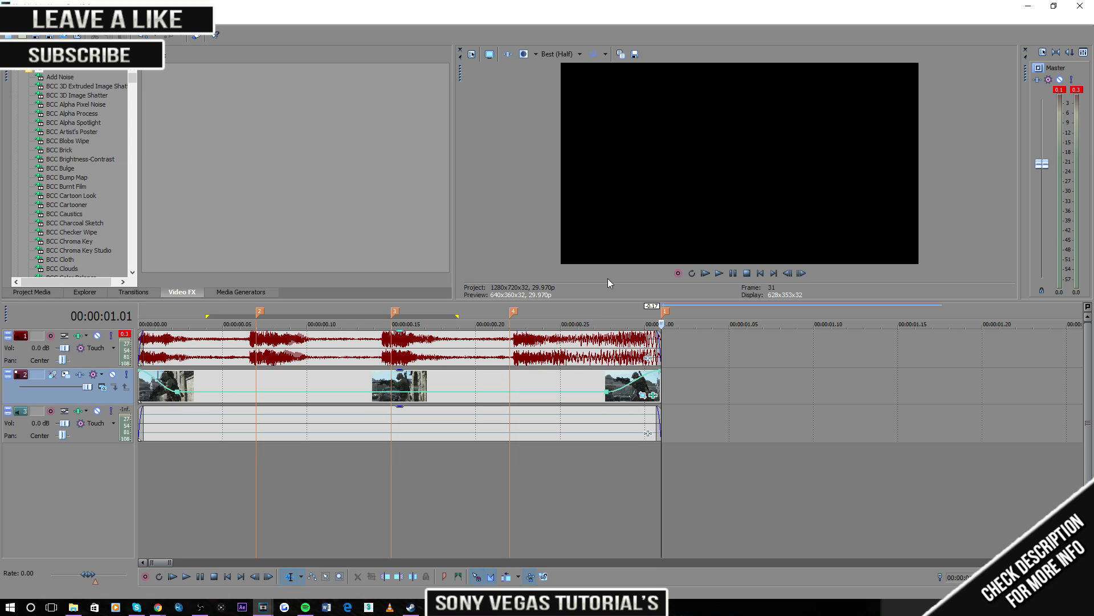
Play back the timeline across the whole clip to check the coloured bar's jumps and colour changes, finishing at 00:00:00.03.
{"action": "left_click", "coordinate": [290, 502]}
{"action": "left_click_drag", "start_coordinate": [273, 499], "coordinate": [442, 508]}
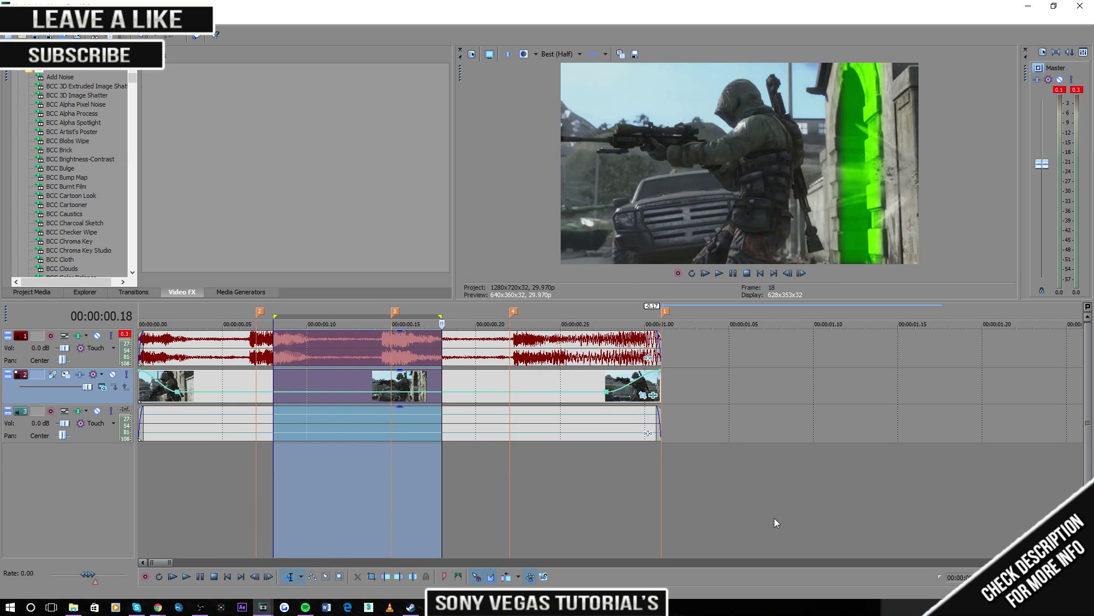
{"action": "left_click_drag", "start_coordinate": [775, 520], "coordinate": [69, 491]}
{"action": "key", "text": "space"}
{"action": "key", "text": "space"}
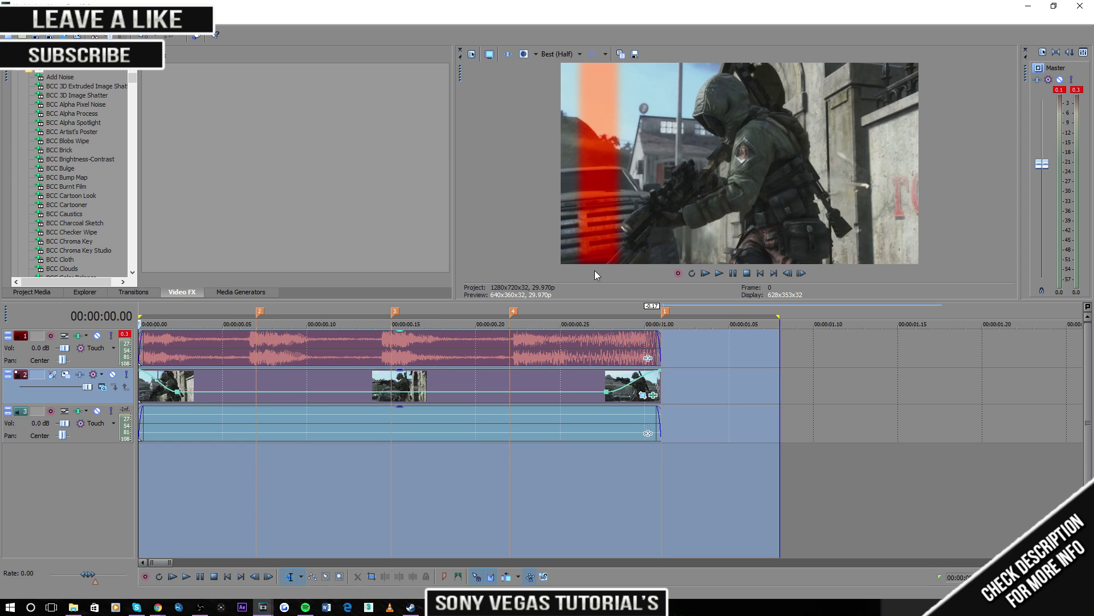
{"action": "left_click", "coordinate": [719, 273]}
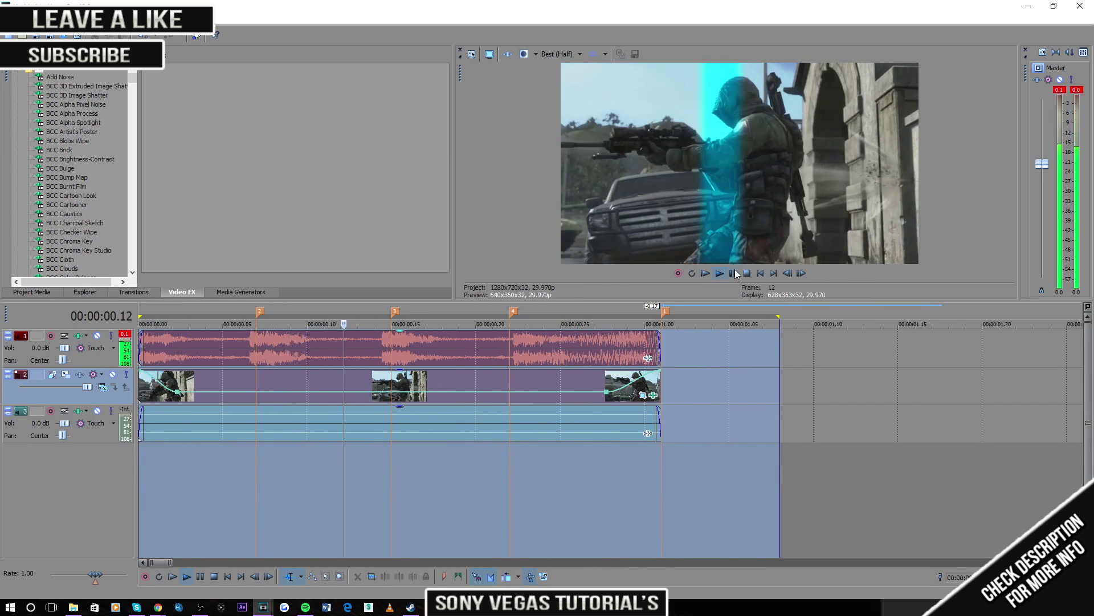
{"action": "left_click", "coordinate": [734, 273]}
{"action": "left_click", "coordinate": [557, 397]}
{"action": "left_click", "coordinate": [407, 456]}
{"action": "left_click", "coordinate": [190, 505]}
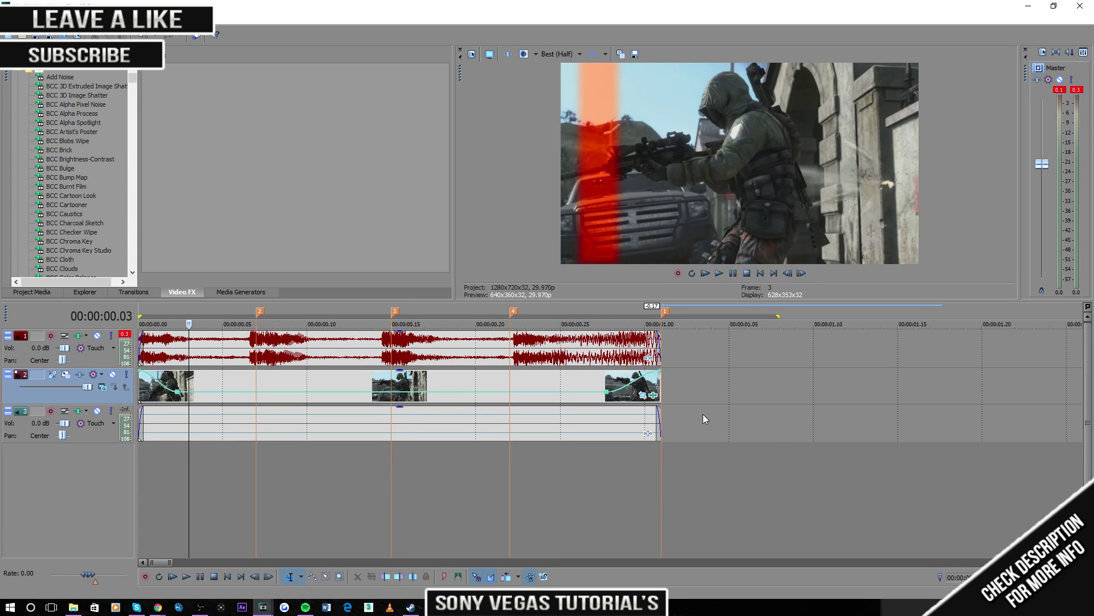
Open the clip's Pan/Crop mask settings and set the mask opacity to 0% at the keyframe before marker 2, 00:00:00.06.
{"action": "left_click", "coordinate": [254, 401]}
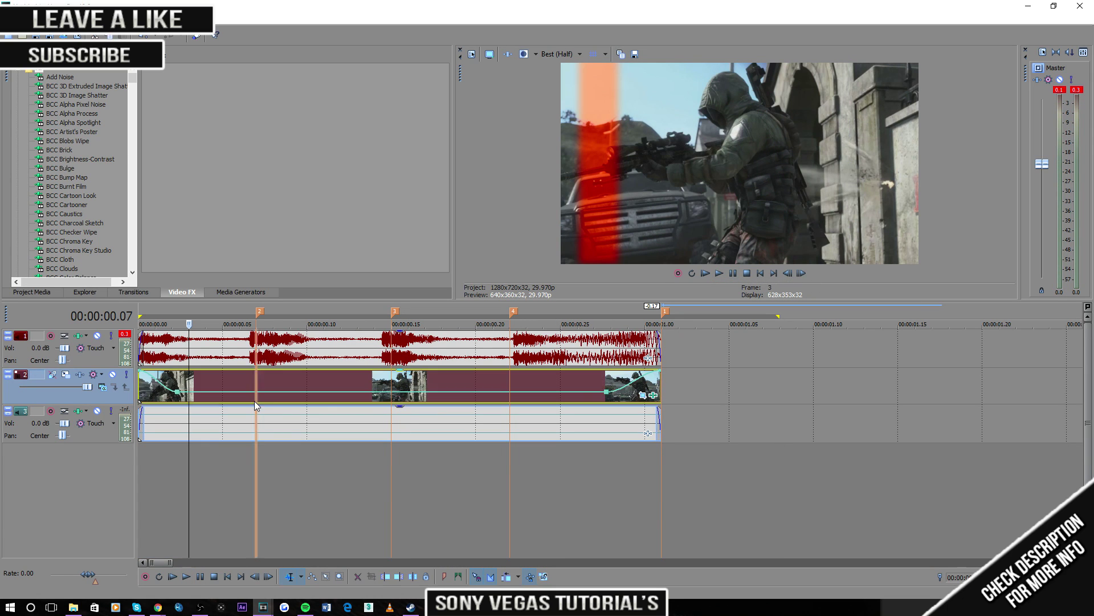
{"action": "left_click", "coordinate": [654, 394]}
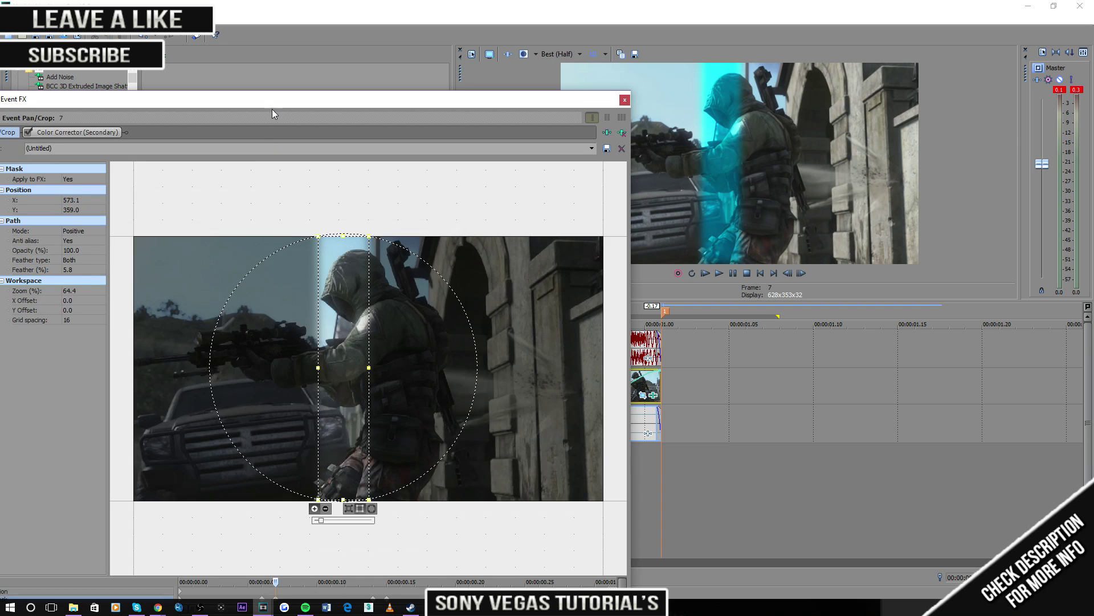
{"action": "left_click_drag", "start_coordinate": [272, 107], "coordinate": [576, 33]}
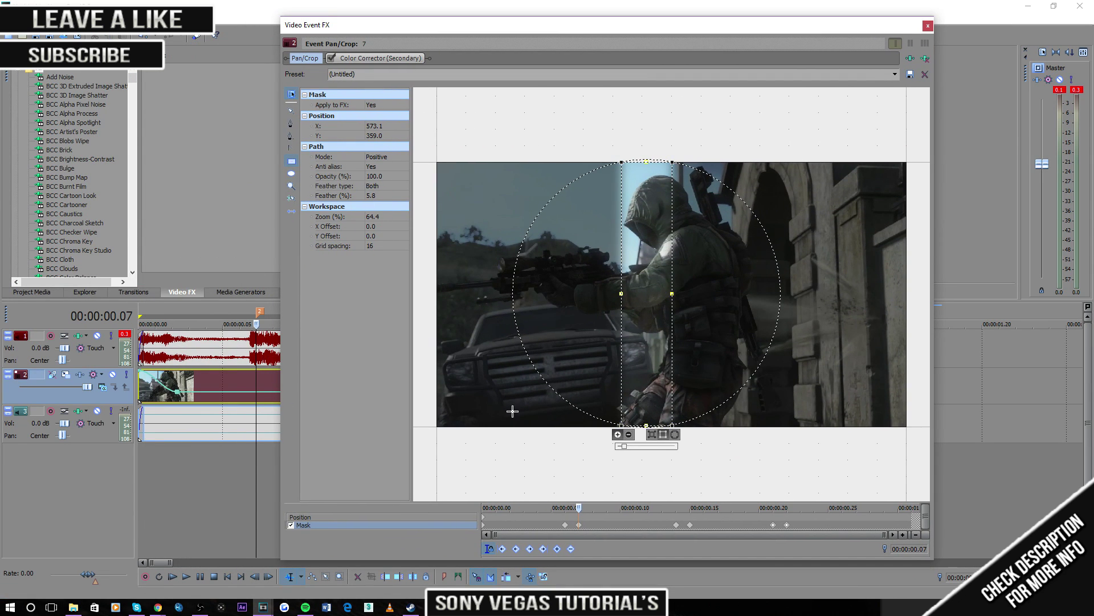
{"action": "left_click", "coordinate": [565, 524]}
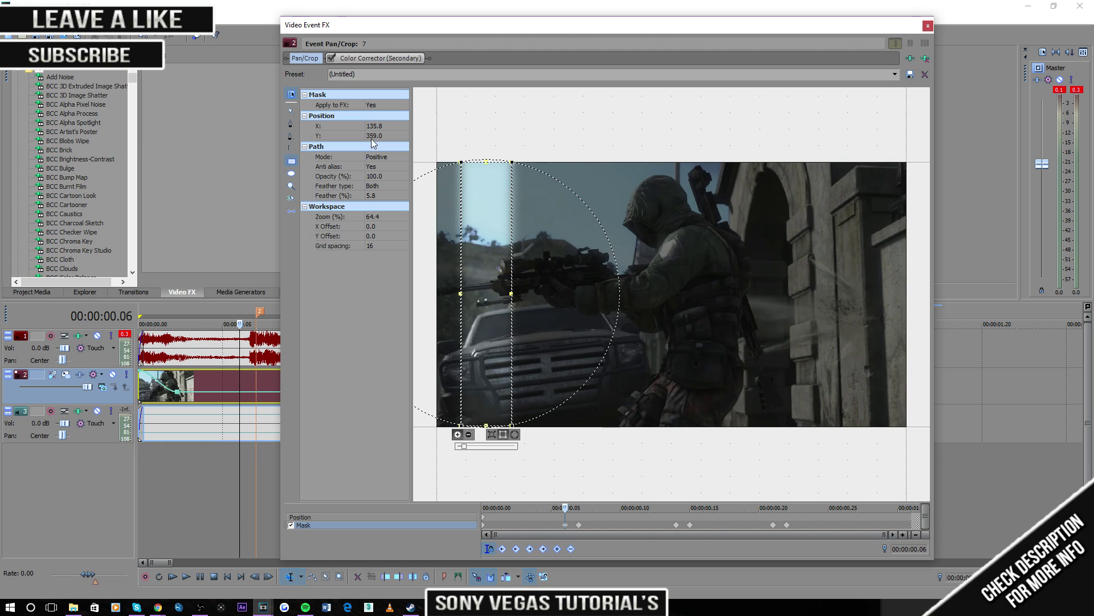
{"action": "left_click", "coordinate": [385, 175]}
{"action": "left_click", "coordinate": [404, 176]}
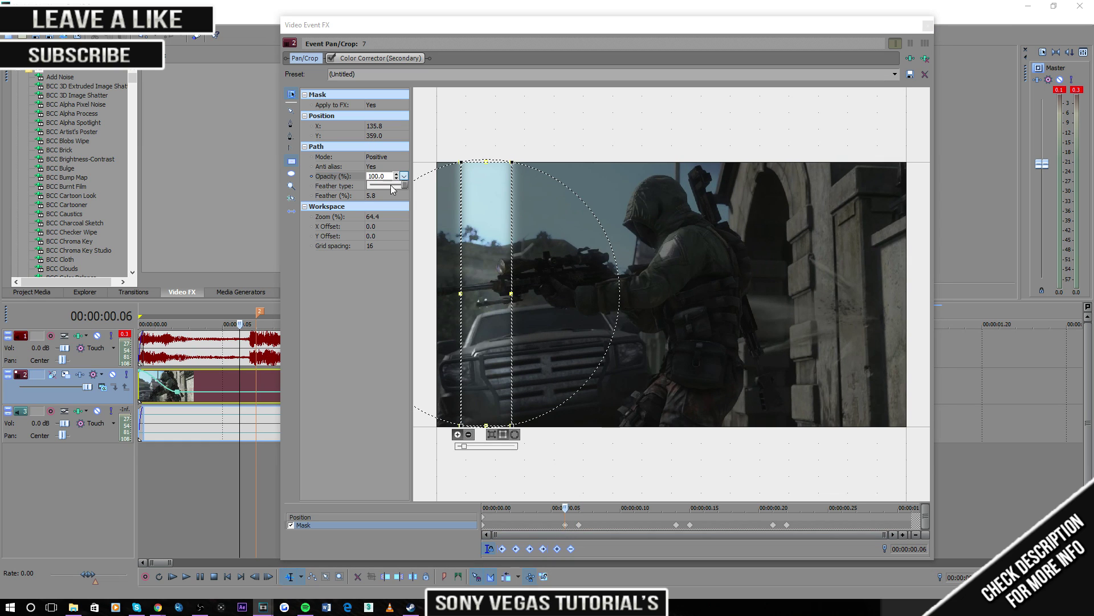
{"action": "left_click_drag", "start_coordinate": [406, 183], "coordinate": [299, 190]}
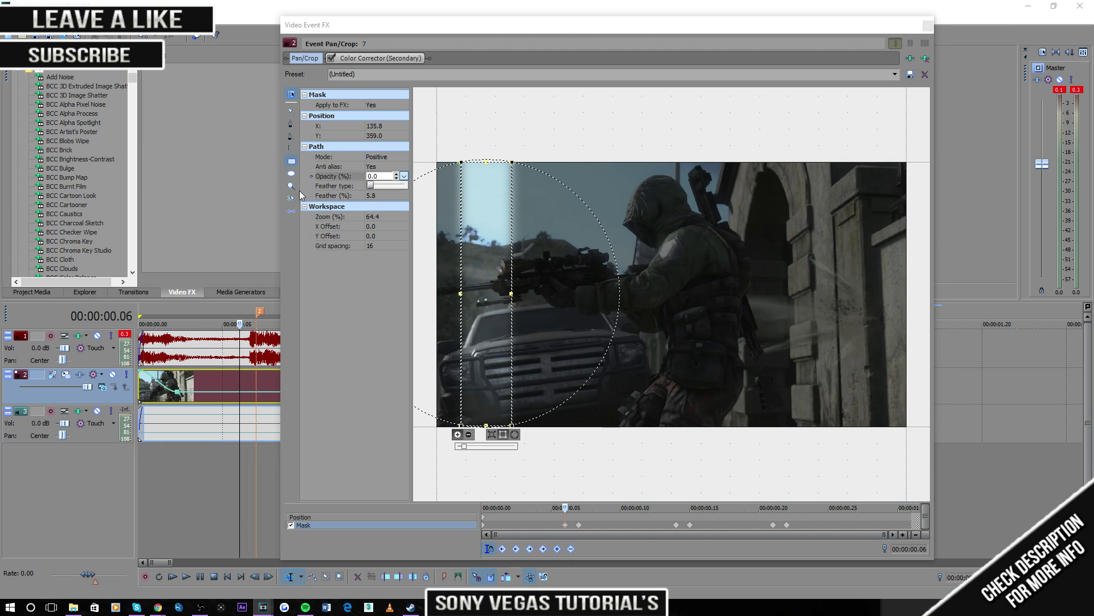
{"action": "left_click", "coordinate": [566, 525]}
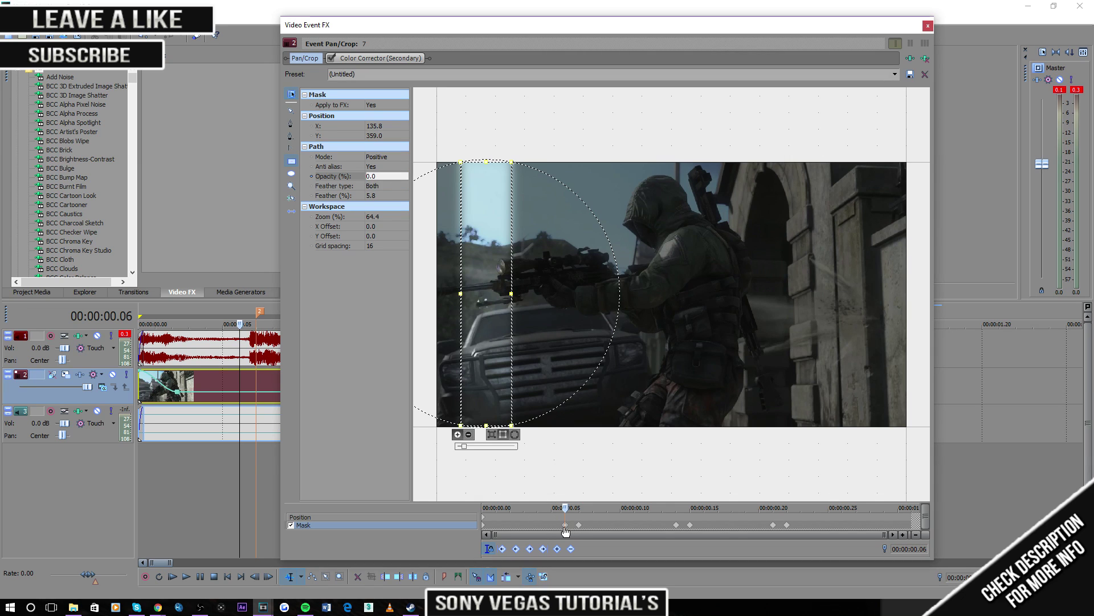
Set the mask opacity to 0% at the keyframes one frame before markers 3 and 4, 00:00:00.14 and 00:00:00.21.
{"action": "left_click", "coordinate": [677, 525]}
{"action": "left_click", "coordinate": [399, 176]}
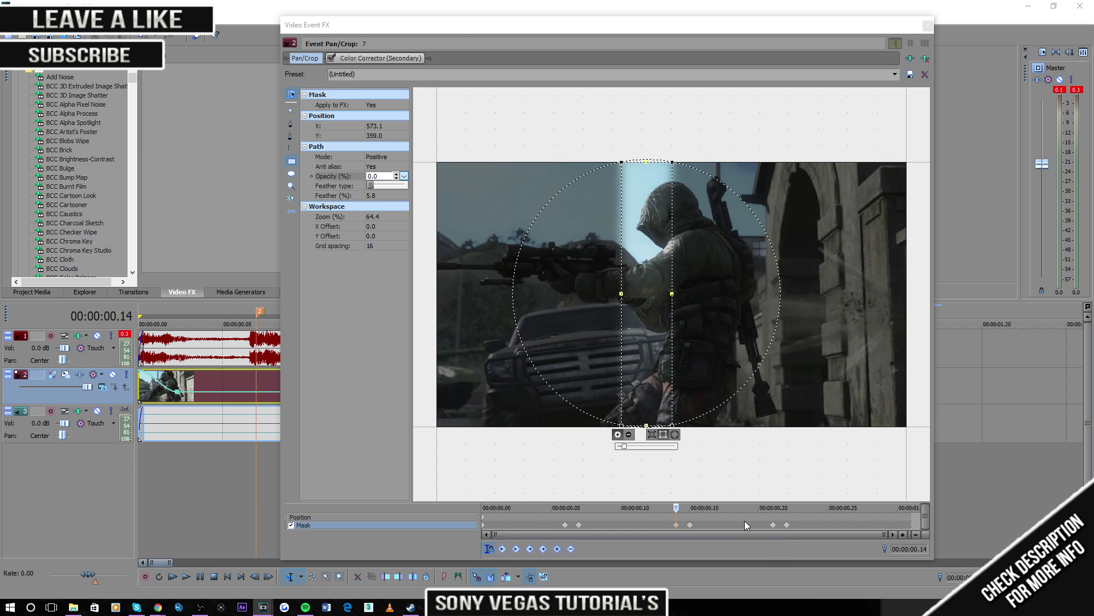
{"action": "left_click", "coordinate": [773, 525]}
{"action": "left_click", "coordinate": [399, 177]}
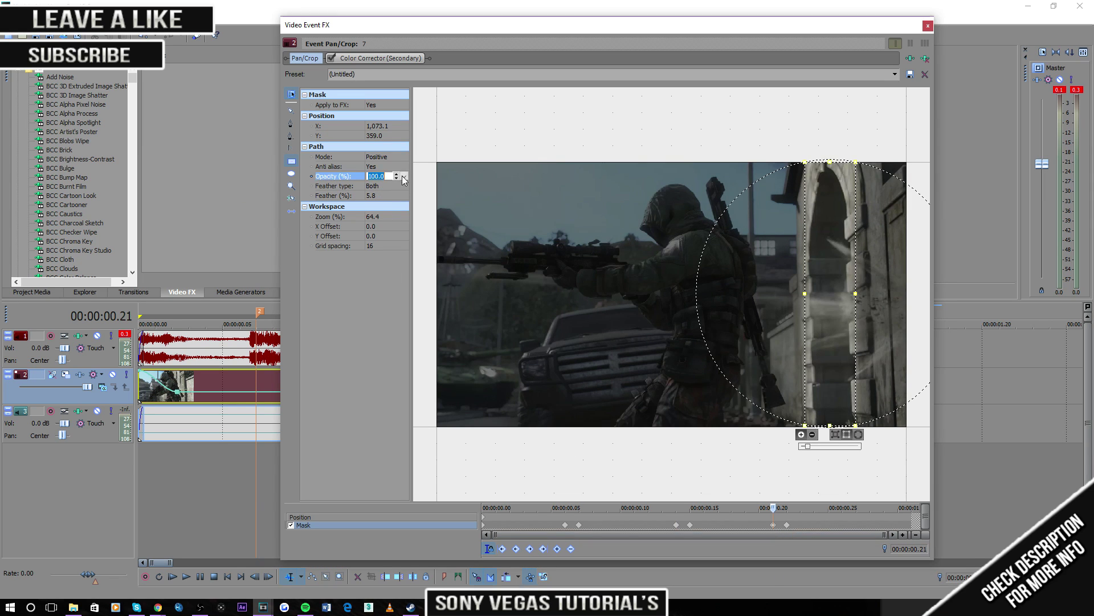
{"action": "left_click", "coordinate": [404, 176]}
{"action": "left_click_drag", "start_coordinate": [403, 186], "coordinate": [368, 186]}
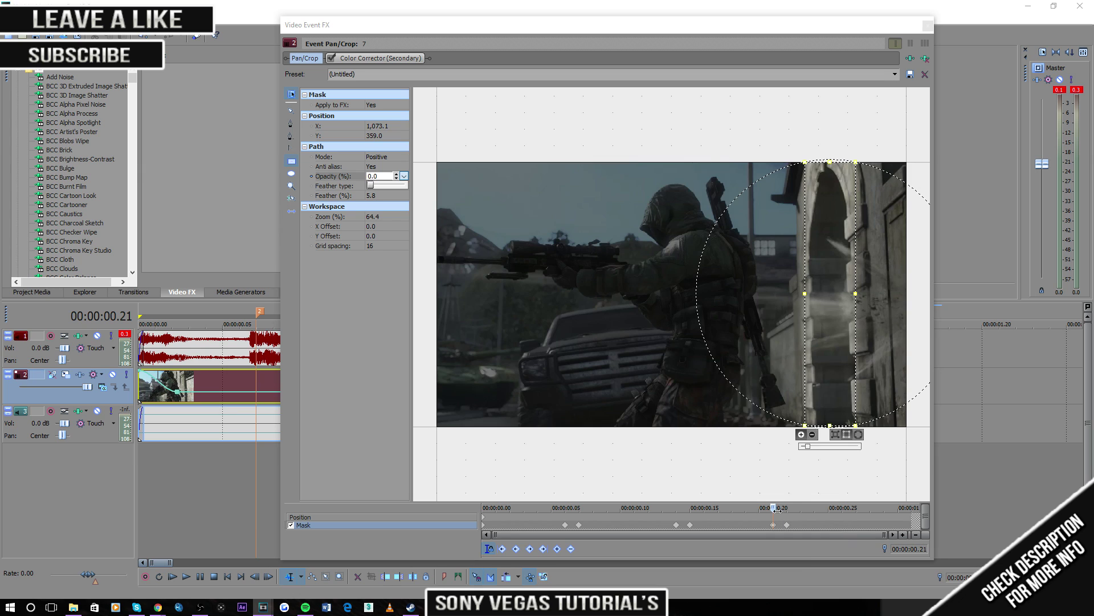
Add a mask keyframe with 0% opacity at the clip's end, 00:00:01.01, and close the effect settings.
{"action": "left_click_drag", "start_coordinate": [777, 510], "coordinate": [917, 506]}
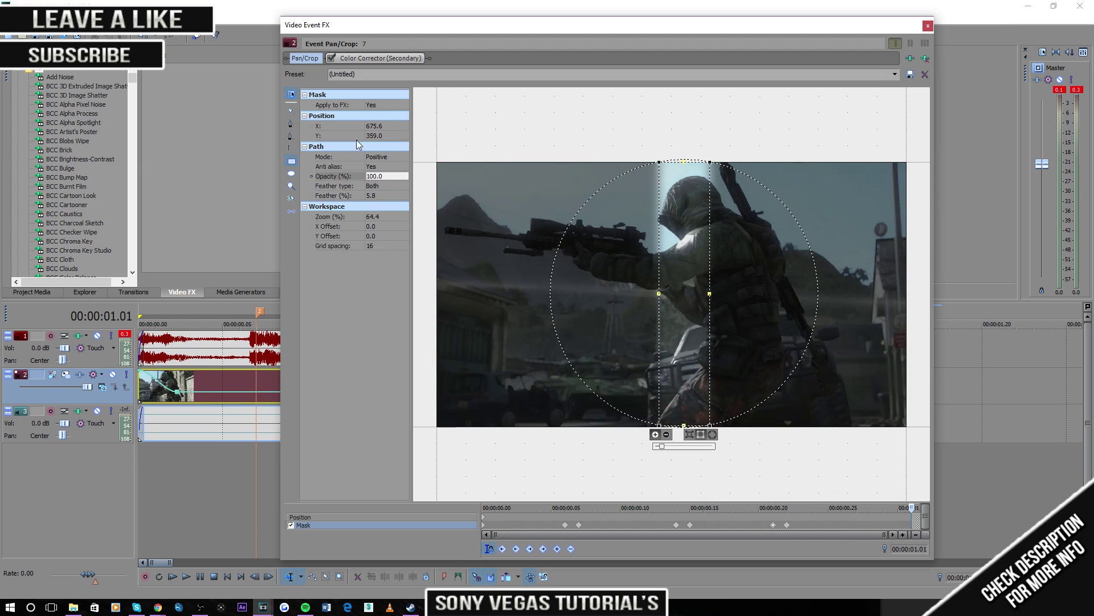
{"action": "left_click", "coordinate": [404, 176]}
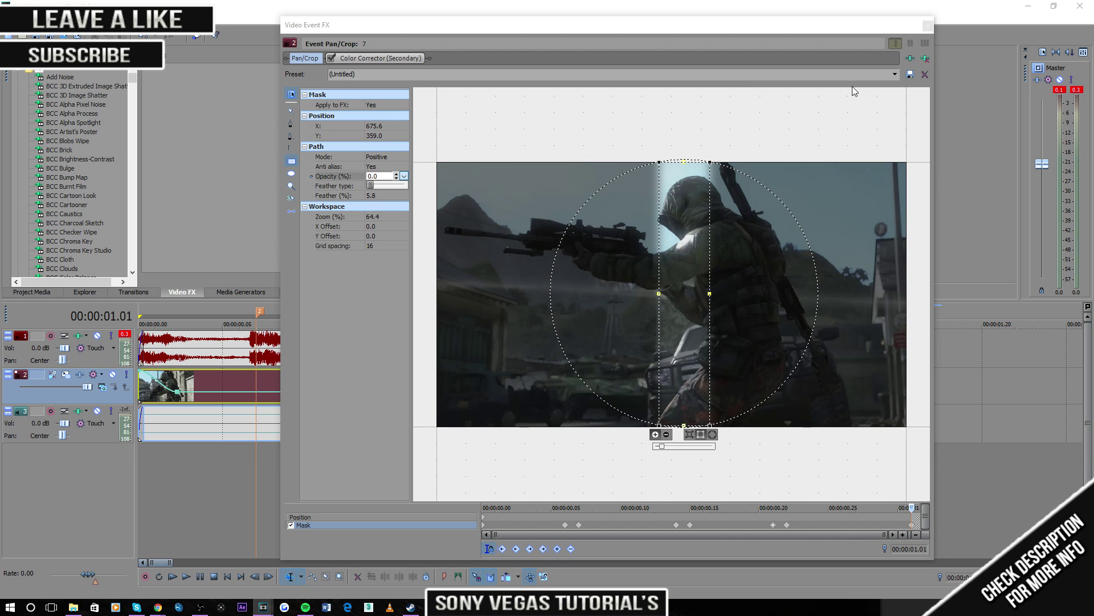
{"action": "left_click", "coordinate": [927, 26]}
Play back the clip from the start to check the coloured bar's opacity fades, then clear the timeline selection.
{"action": "key", "text": "space"}
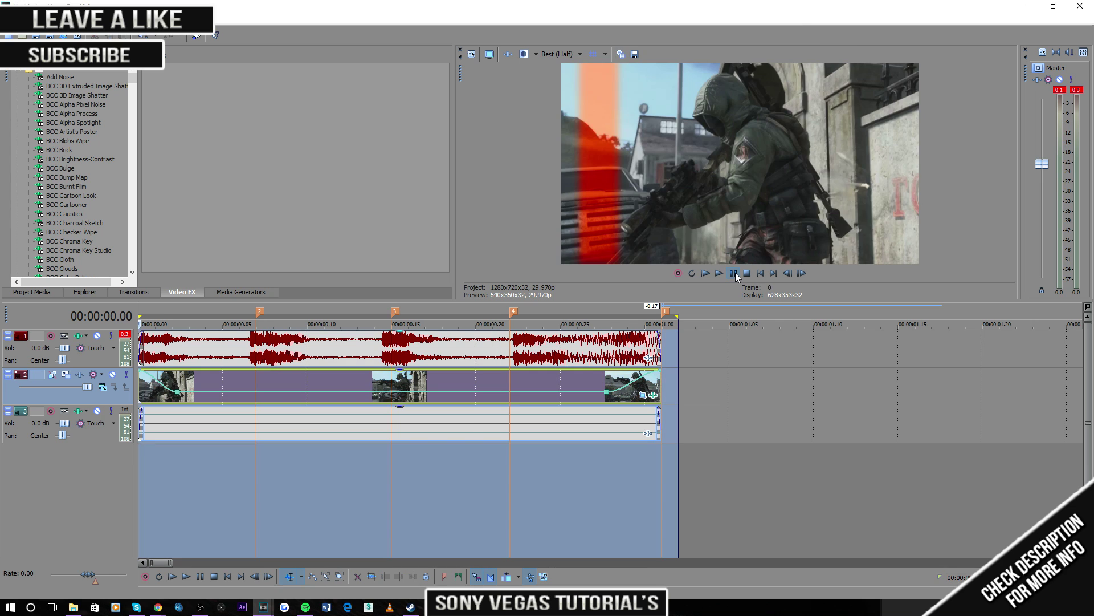
{"action": "left_click", "coordinate": [723, 274]}
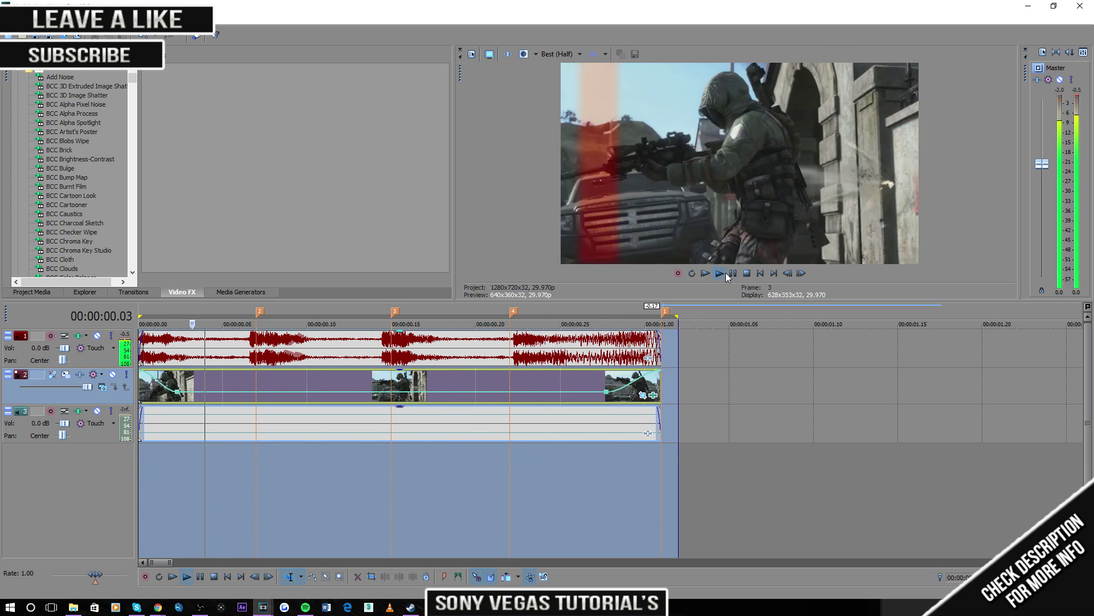
{"action": "left_click", "coordinate": [733, 274]}
{"action": "left_click", "coordinate": [467, 501]}
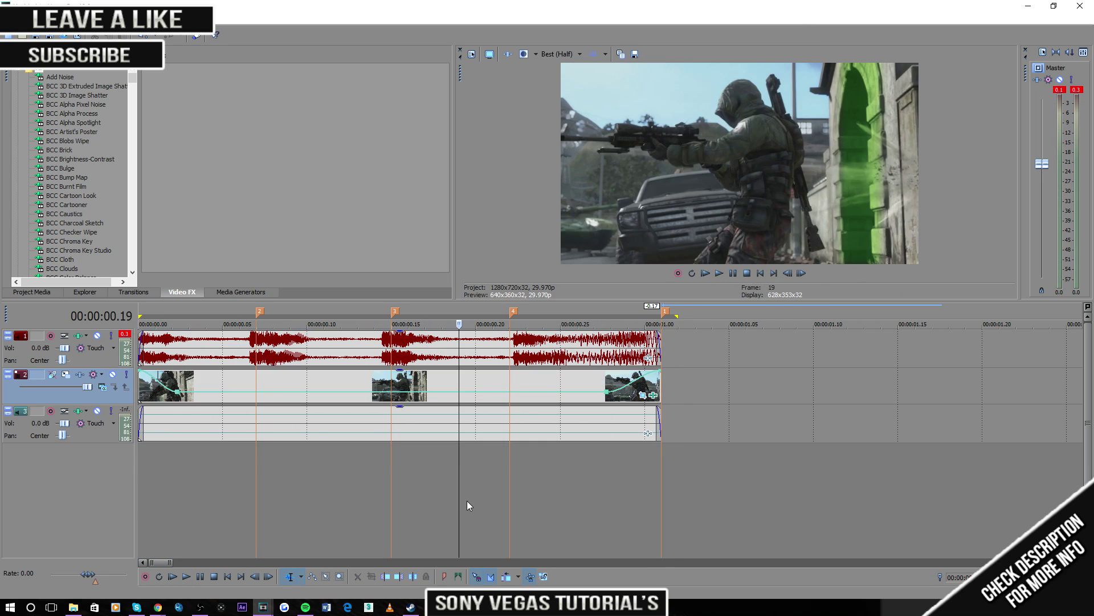